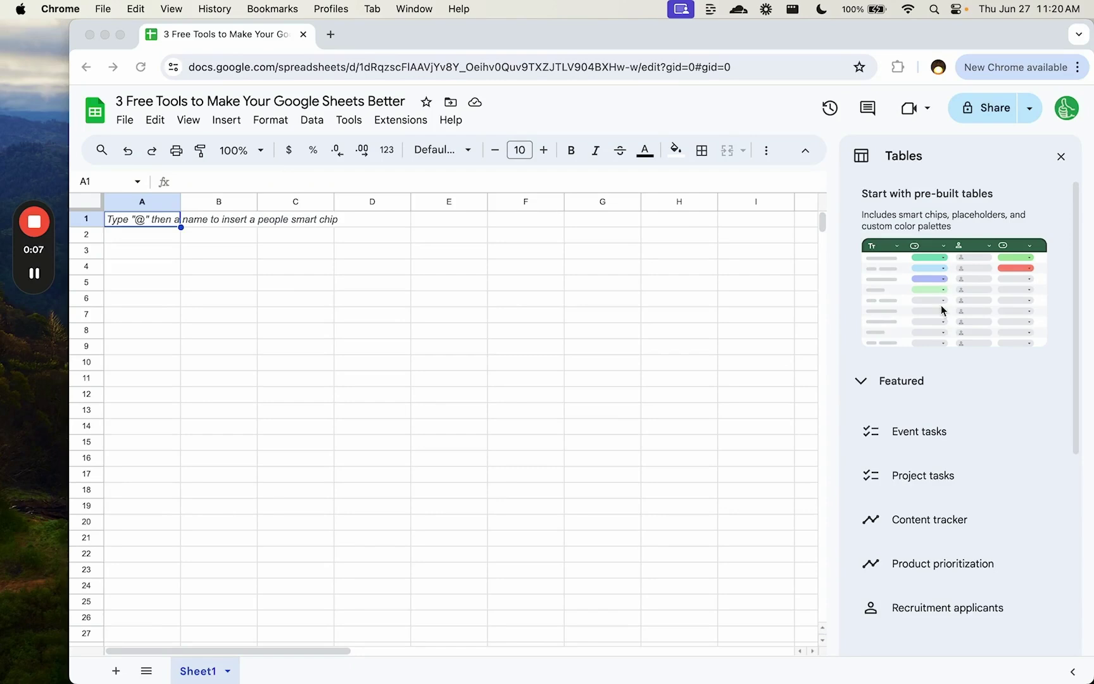
Use Tiny Sheets' Create 1x1 Sheet to add a single-cell tab named 1x1 beside Sheet1.
{"action": "scroll", "coordinate": [929, 434], "scroll_direction": "down", "scroll_amount": 1}
{"action": "mouse_move", "coordinate": [938, 402]}
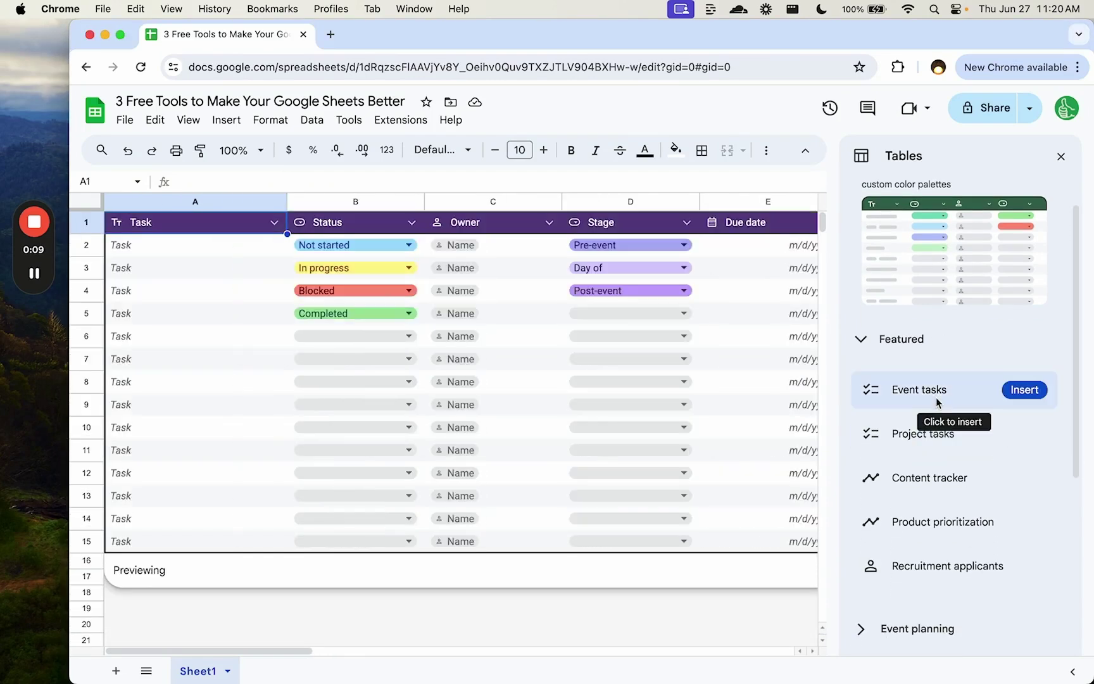
{"action": "mouse_move", "coordinate": [942, 484]}
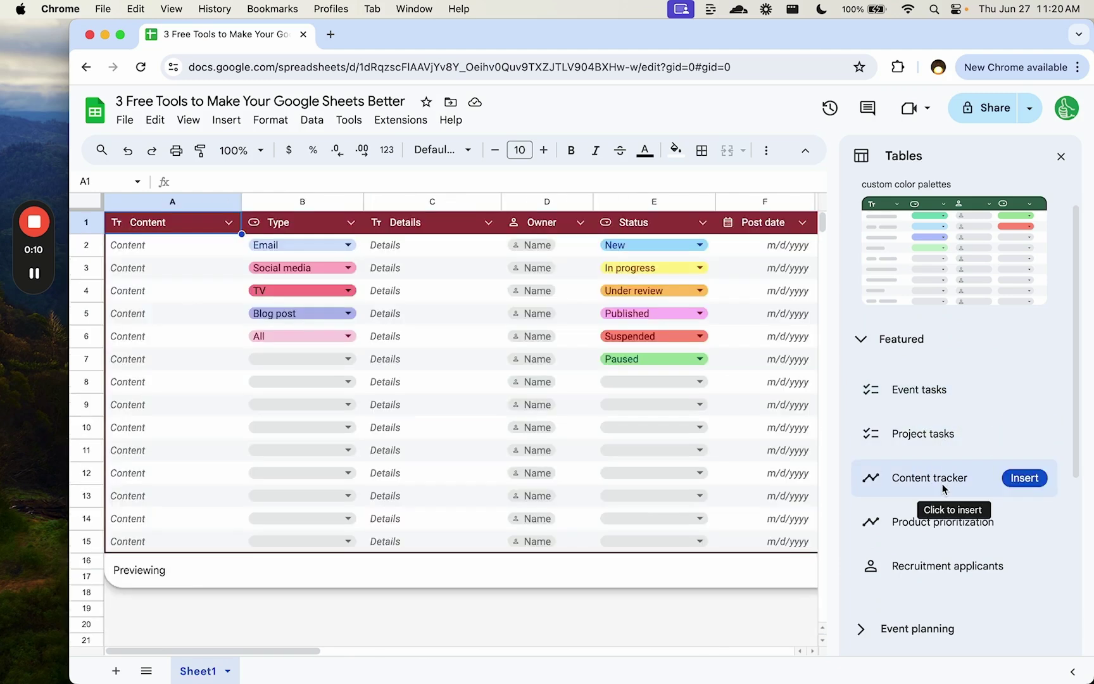
{"action": "mouse_move", "coordinate": [948, 525]}
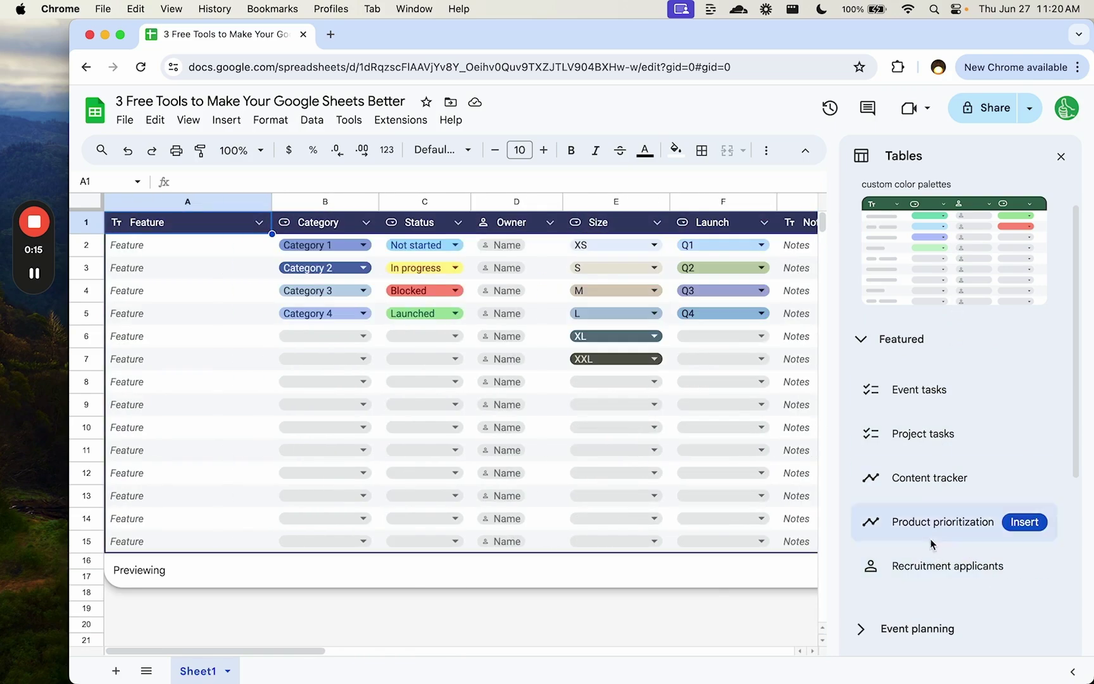
{"action": "scroll", "coordinate": [940, 542], "scroll_direction": "down", "scroll_amount": 10}
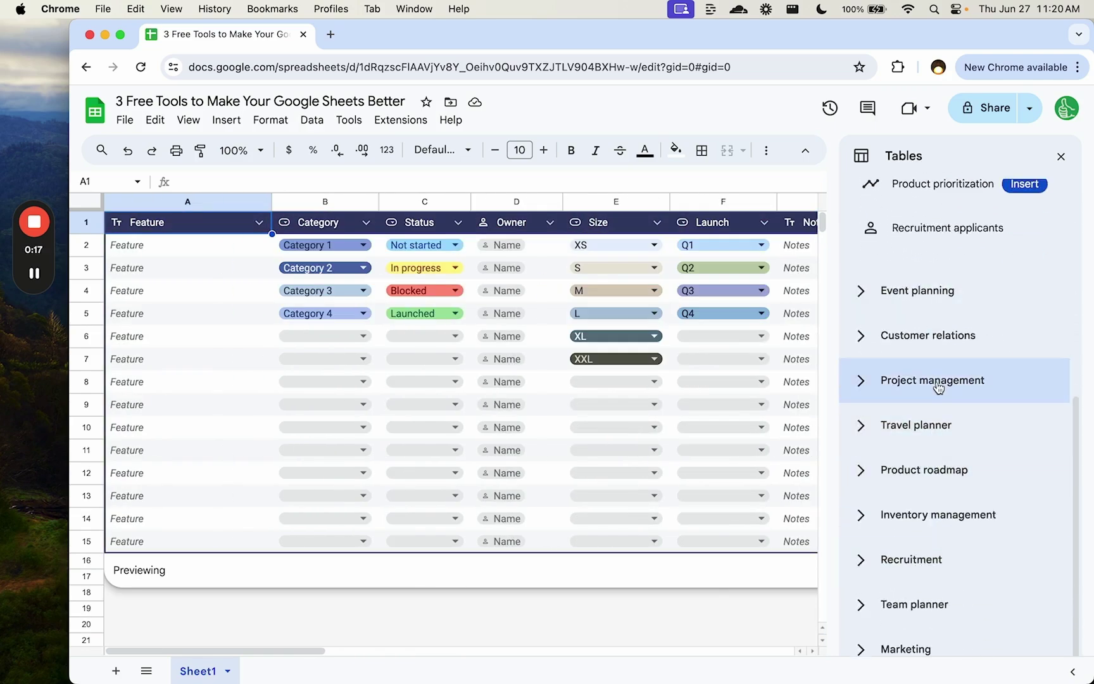
{"action": "scroll", "coordinate": [938, 387], "scroll_direction": "up", "scroll_amount": 10}
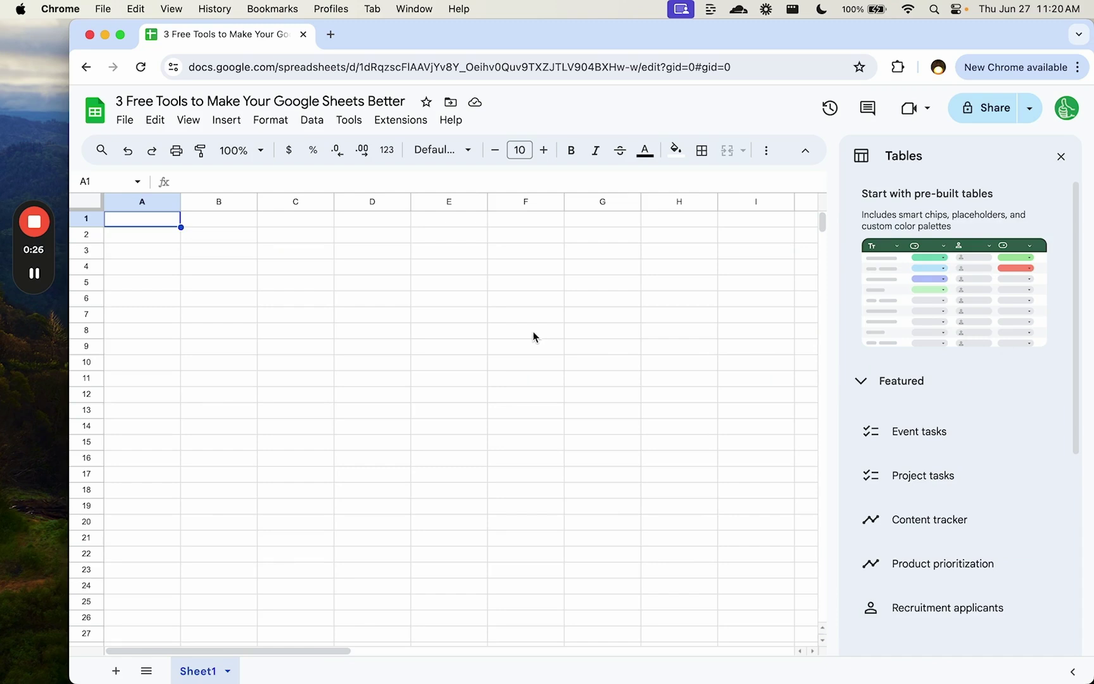
{"action": "left_click", "coordinate": [399, 124]}
{"action": "mouse_move", "coordinate": [406, 147]}
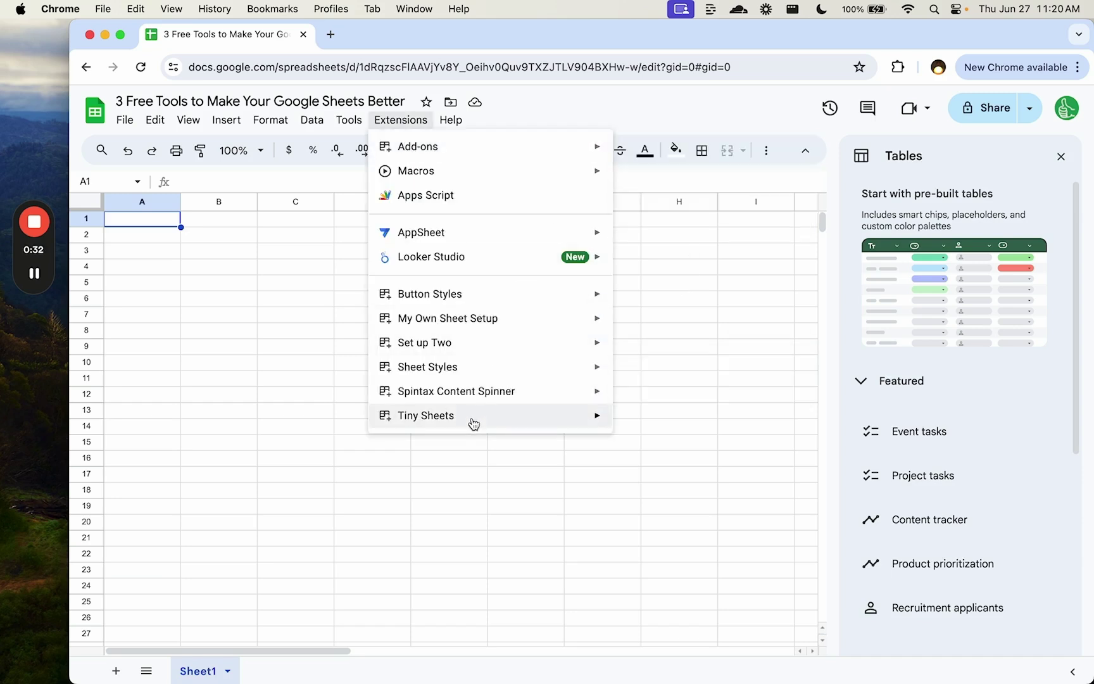
{"action": "mouse_move", "coordinate": [473, 423]}
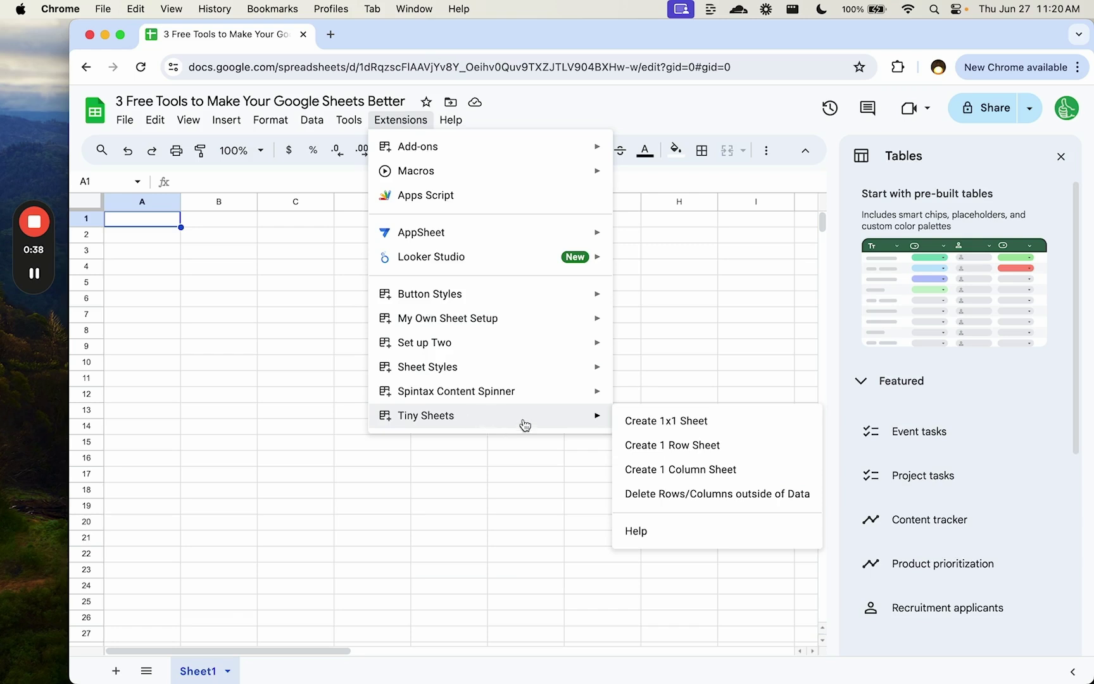
{"action": "left_click", "coordinate": [659, 423]}
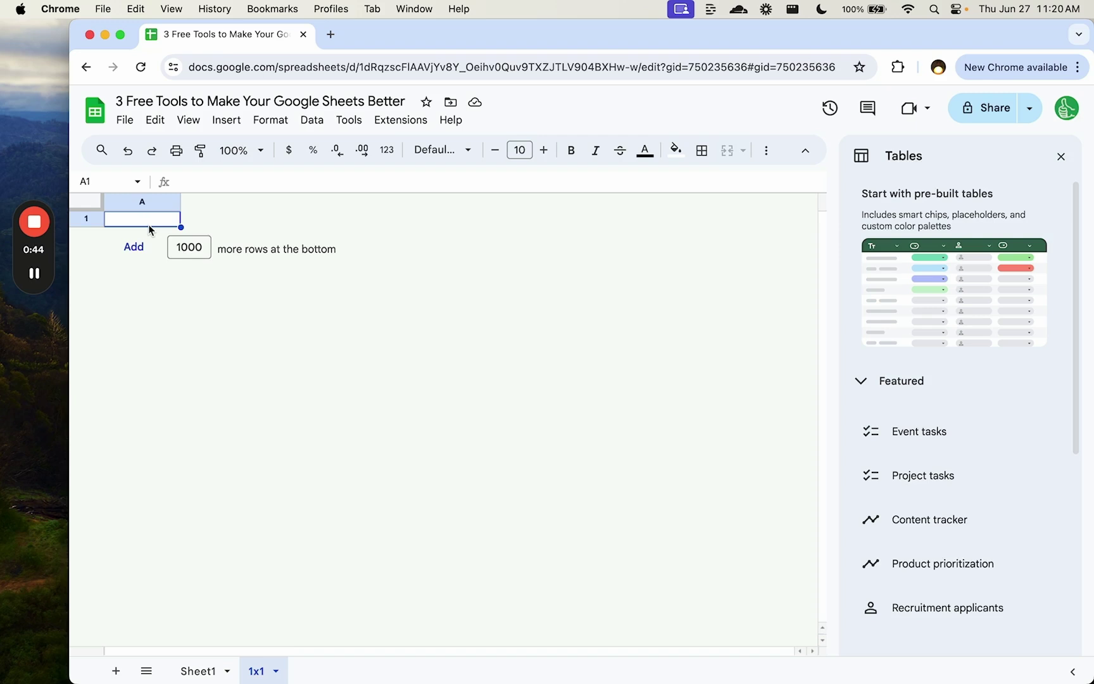
{"action": "left_click", "coordinate": [402, 122]}
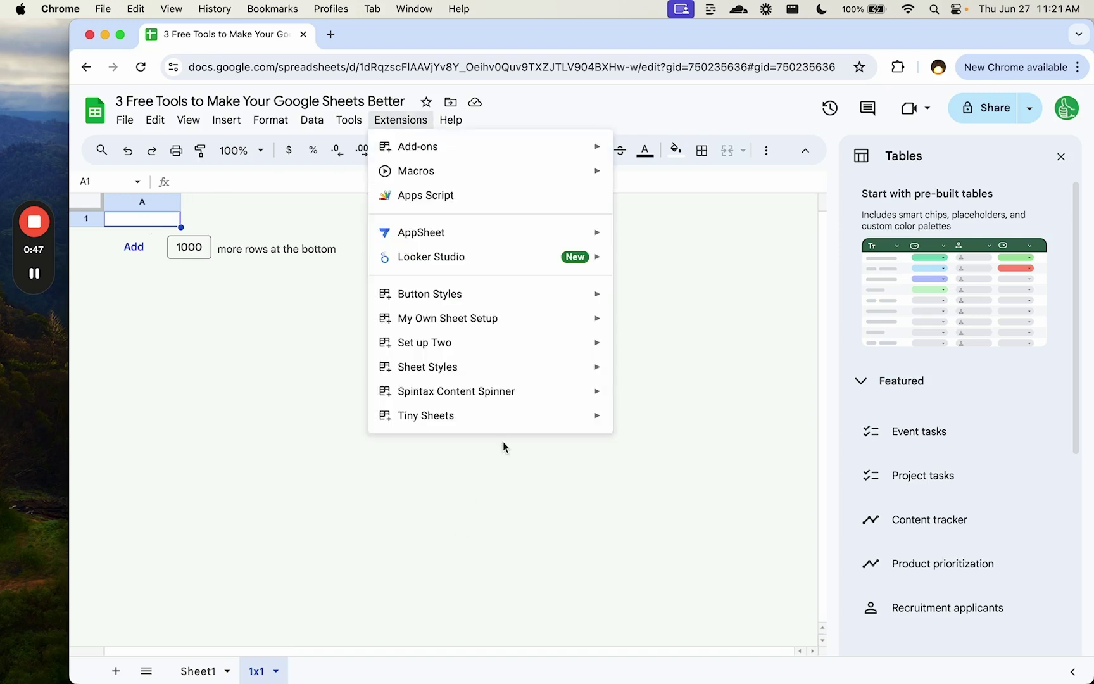
{"action": "mouse_move", "coordinate": [511, 422]}
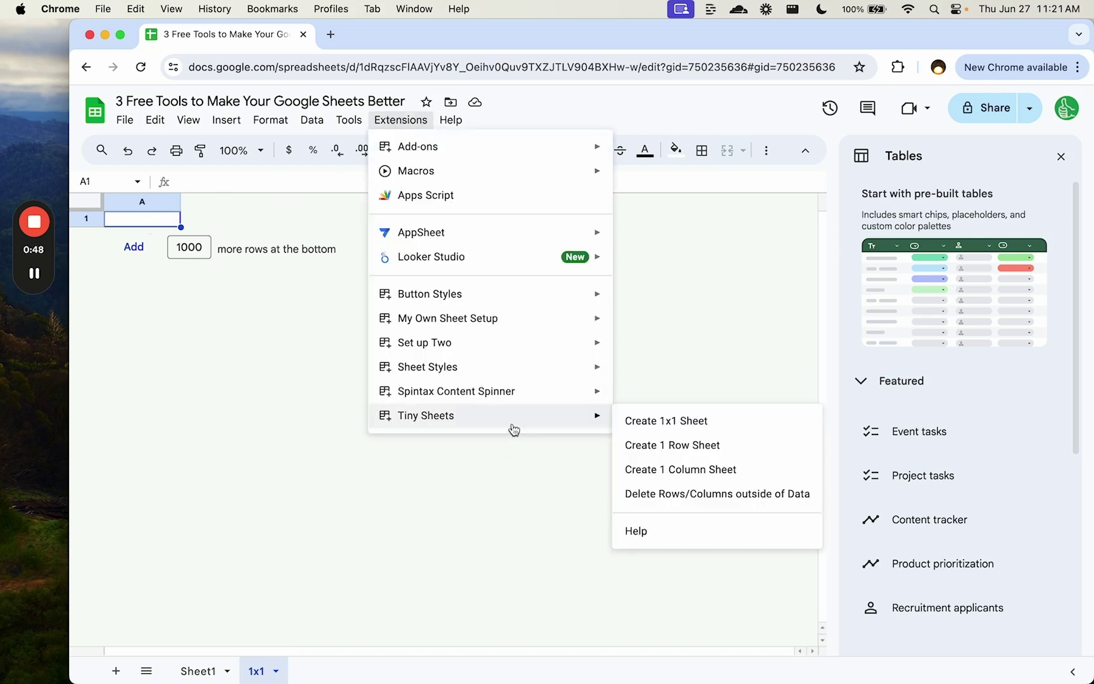
Create a single-row tab named 1row with Tiny Sheets and select cells along row 1.
{"action": "left_click", "coordinate": [684, 451]}
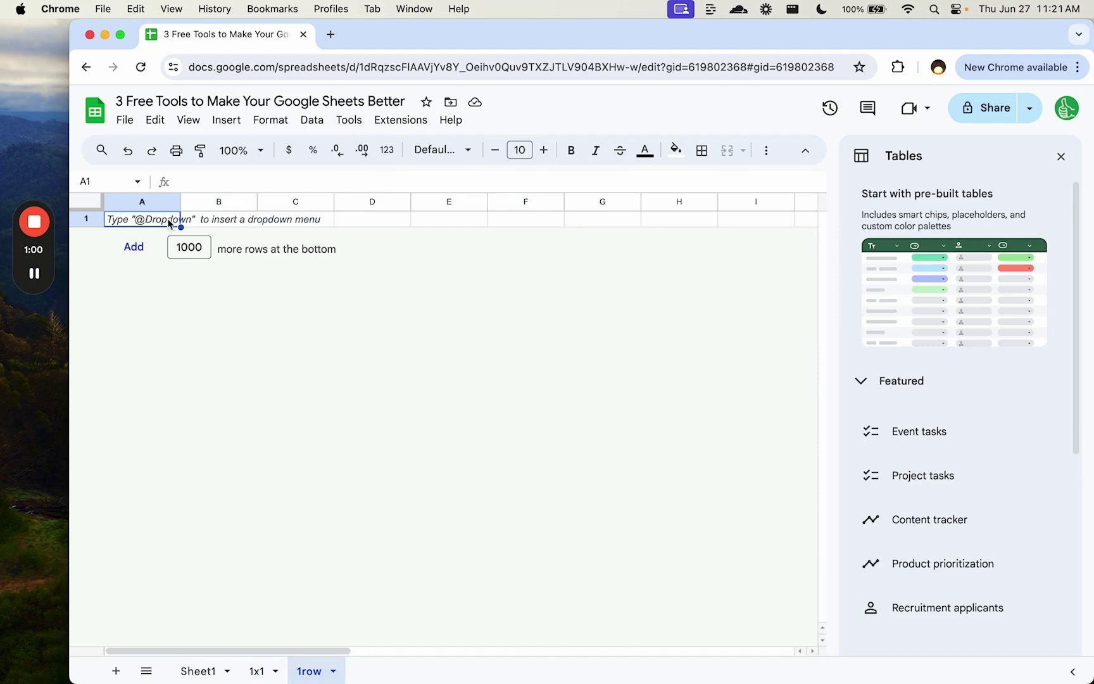
{"action": "left_click_drag", "start_coordinate": [135, 220], "coordinate": [515, 223]}
{"action": "left_click", "coordinate": [524, 224]}
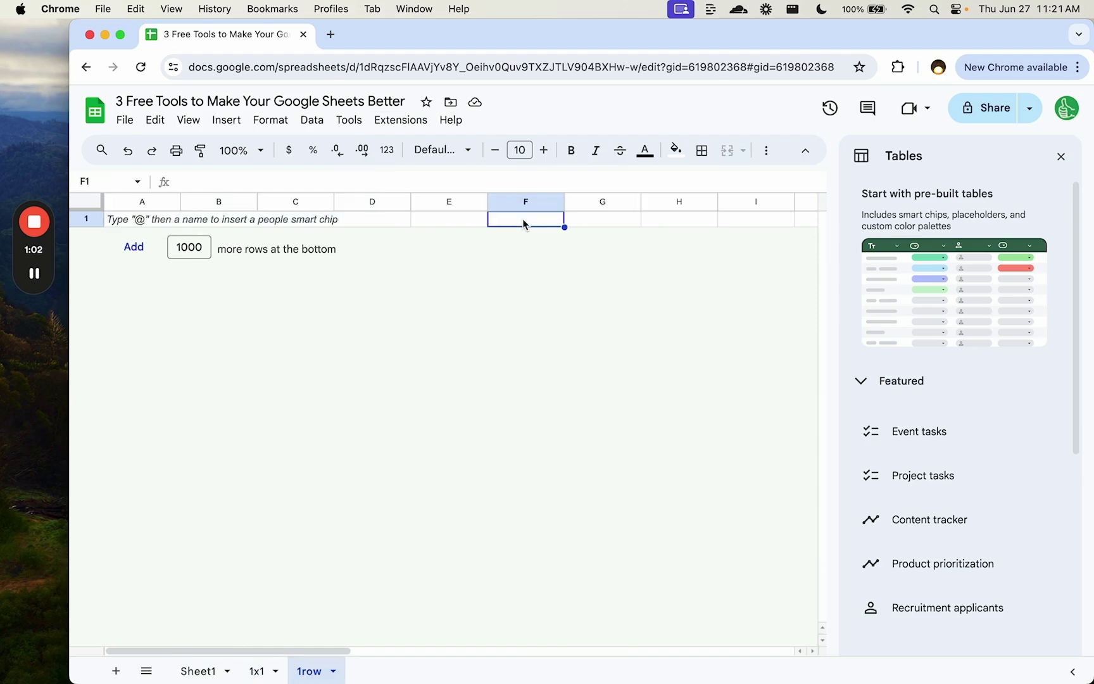
{"action": "left_click_drag", "start_coordinate": [201, 249], "coordinate": [183, 249]}
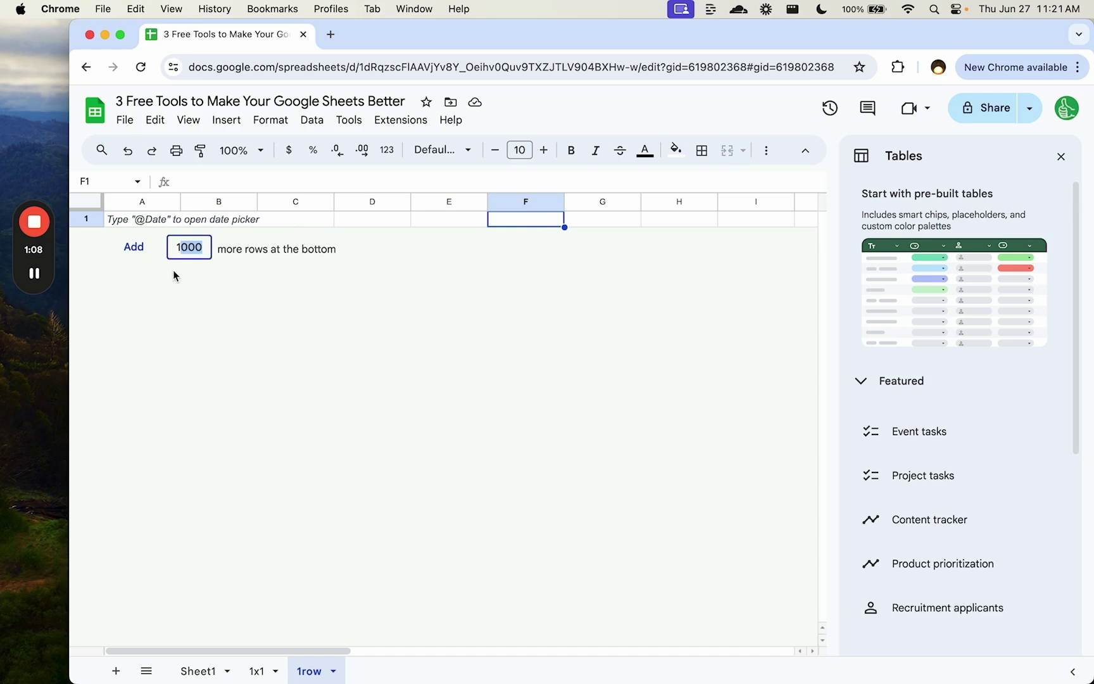
{"action": "left_click", "coordinate": [239, 221]}
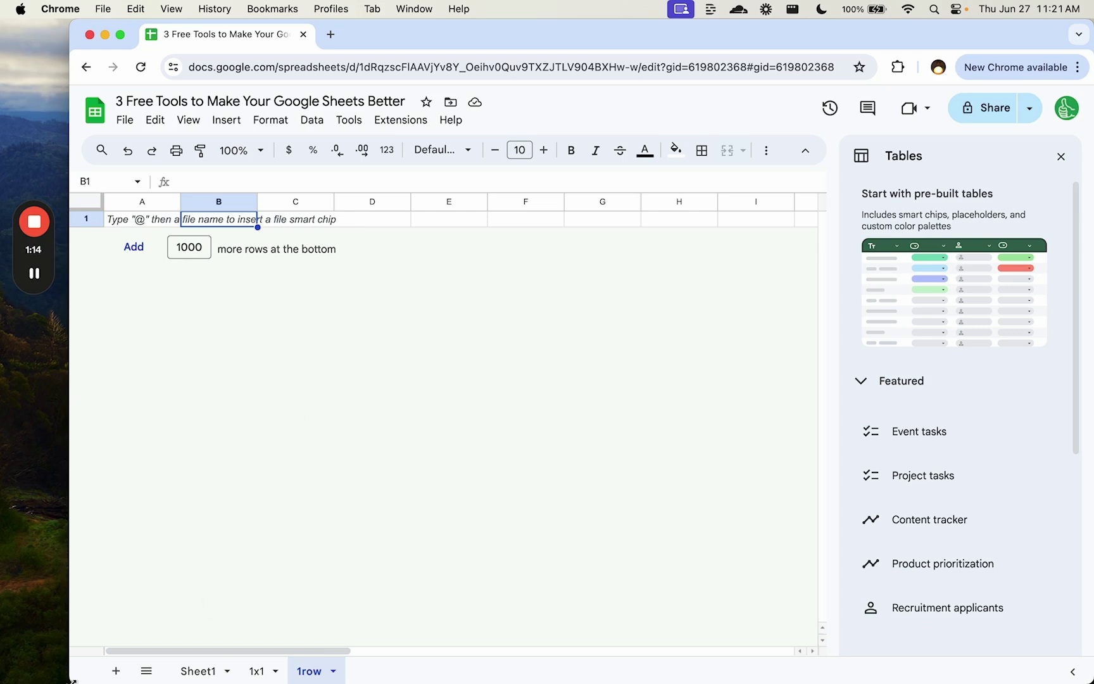
Add a blank Sheet2 and delete rows 2–1000 so only row 1 remains.
{"action": "left_click", "coordinate": [115, 671]}
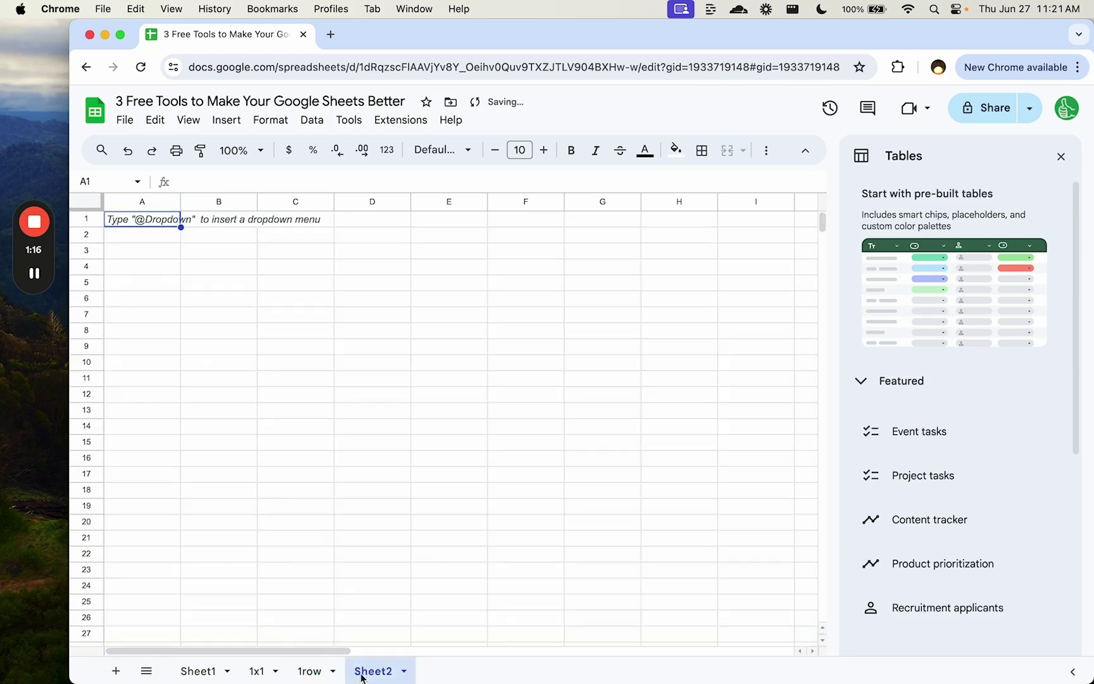
{"action": "left_click", "coordinate": [159, 219]}
{"action": "left_click", "coordinate": [87, 235]}
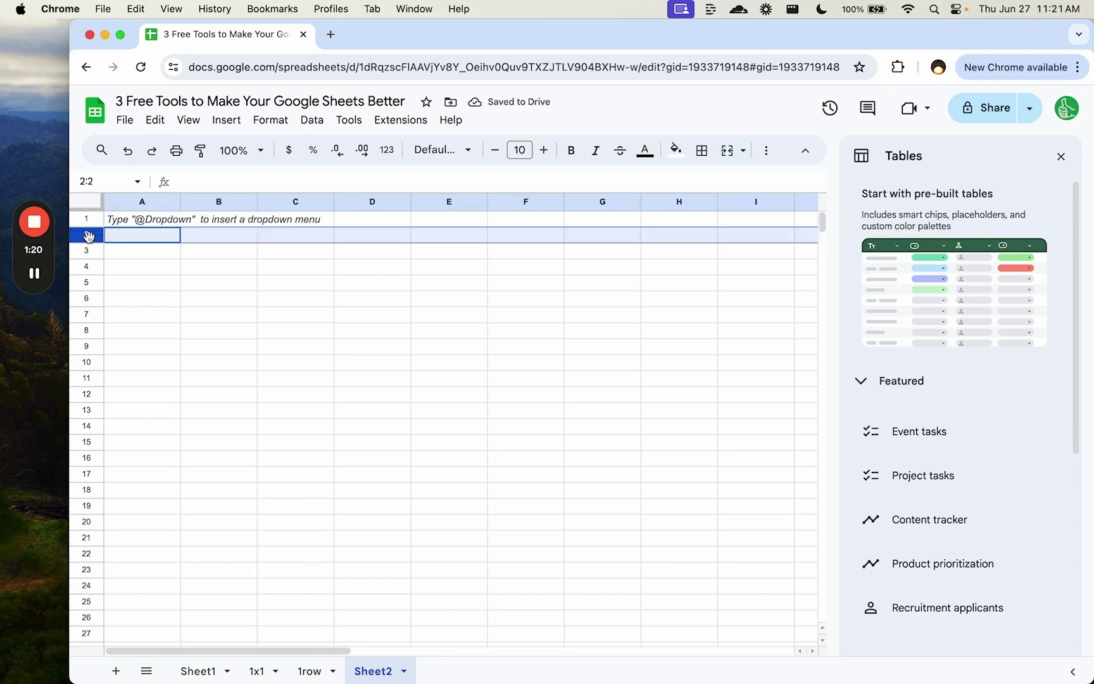
{"action": "key", "text": "super+shift+Down"}
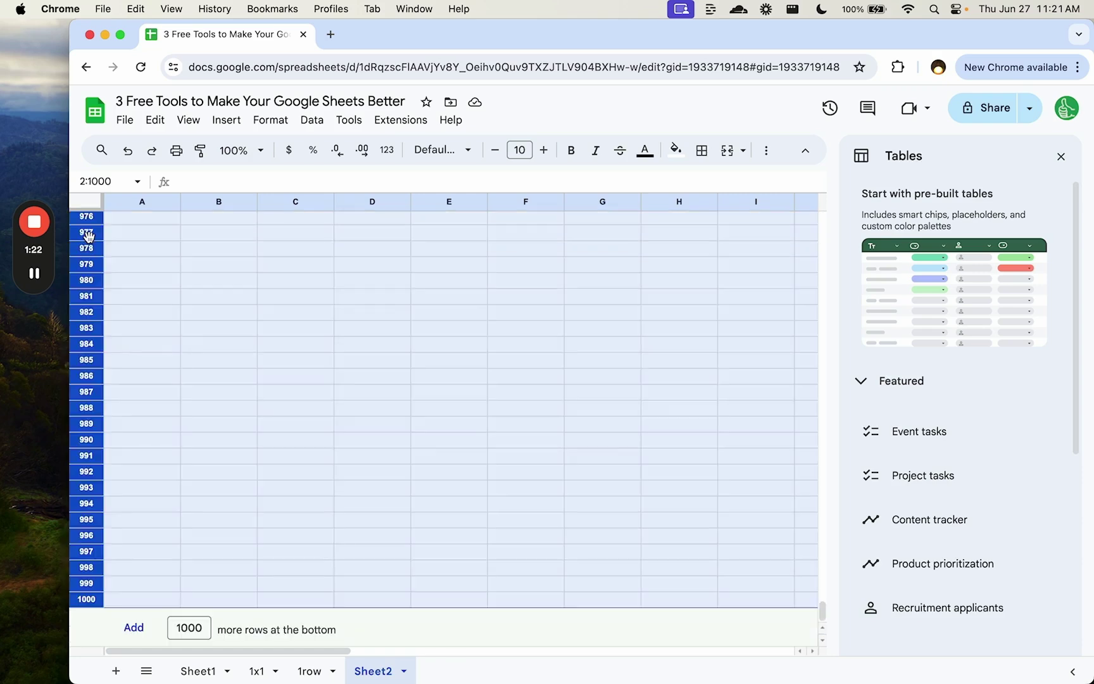
{"action": "right_click", "coordinate": [87, 256]}
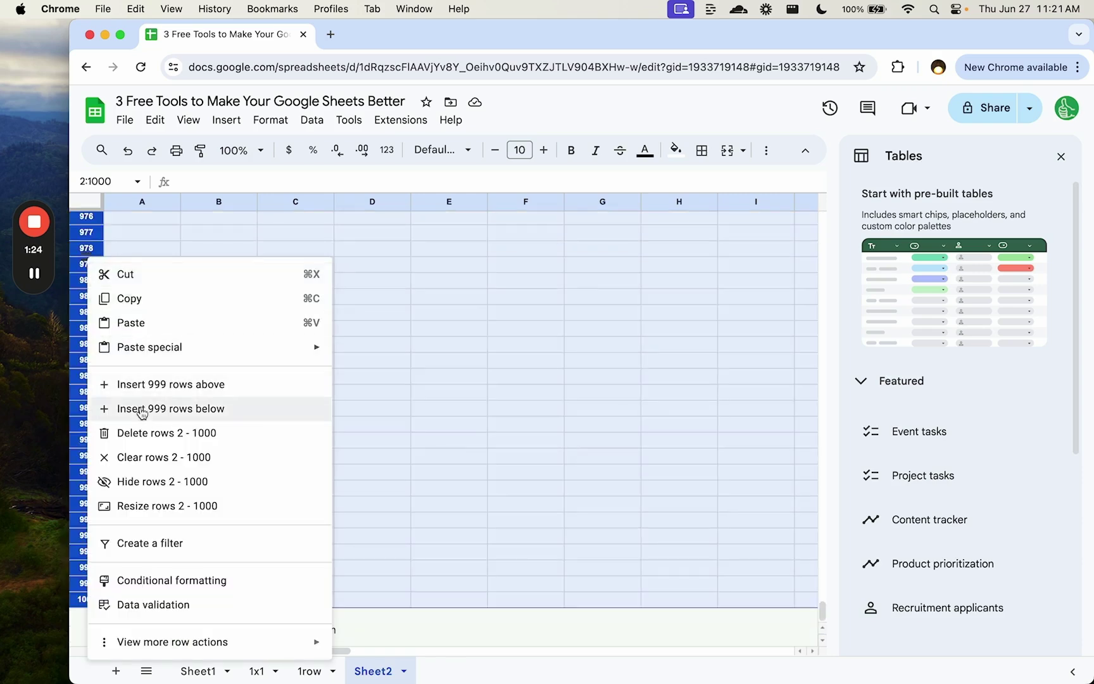
{"action": "left_click", "coordinate": [147, 433]}
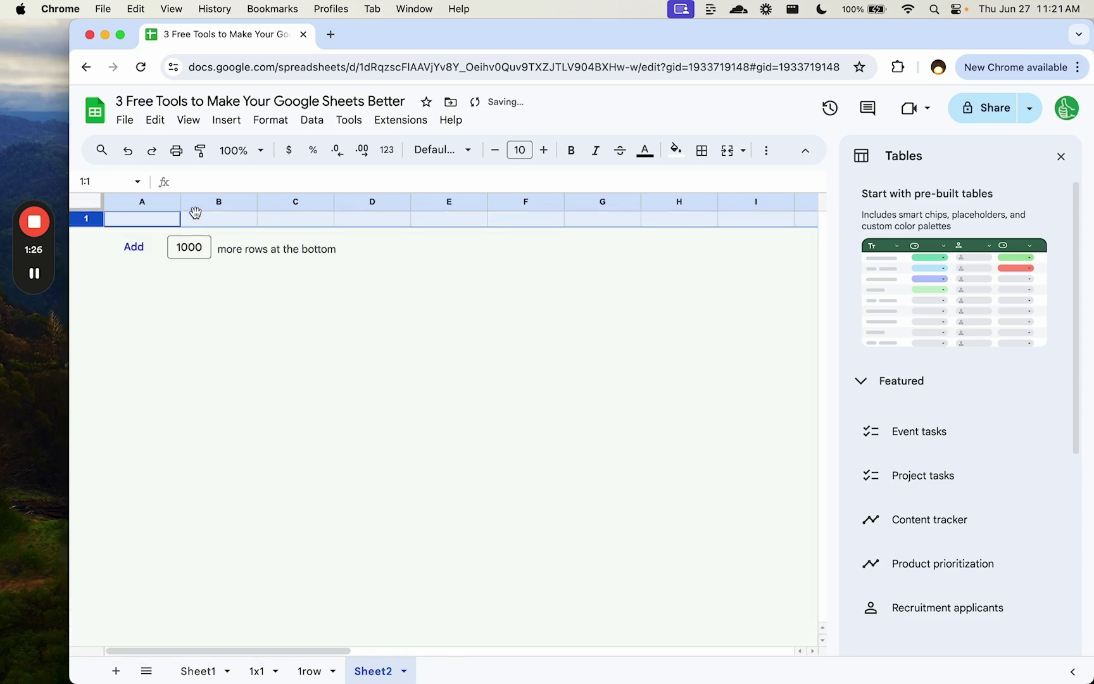
Create a one-column tab named 1col with Tiny Sheets' Create 1 Column Sheet.
{"action": "left_click", "coordinate": [401, 119]}
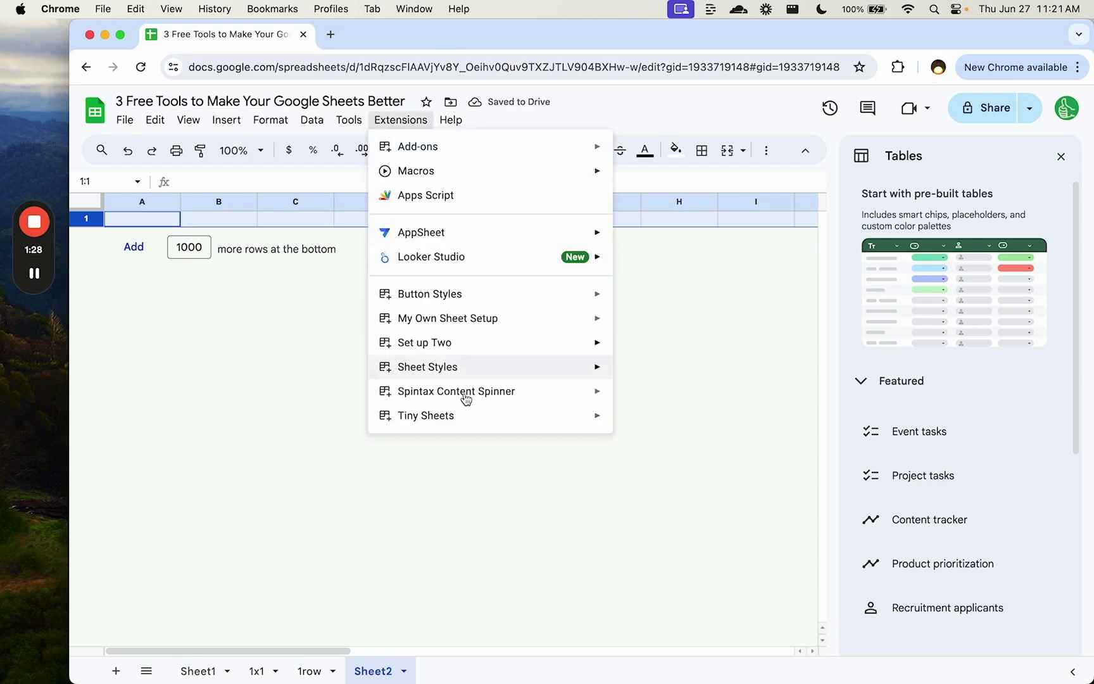
{"action": "left_click", "coordinate": [686, 470]}
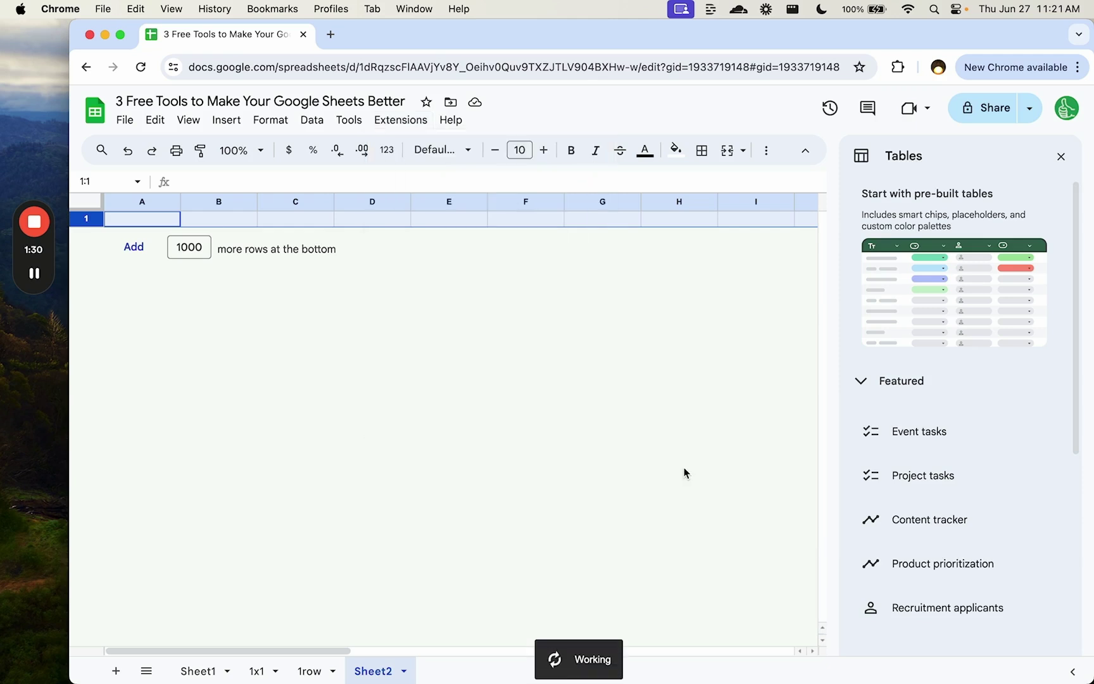
{"action": "left_click_drag", "start_coordinate": [149, 235], "coordinate": [156, 383]}
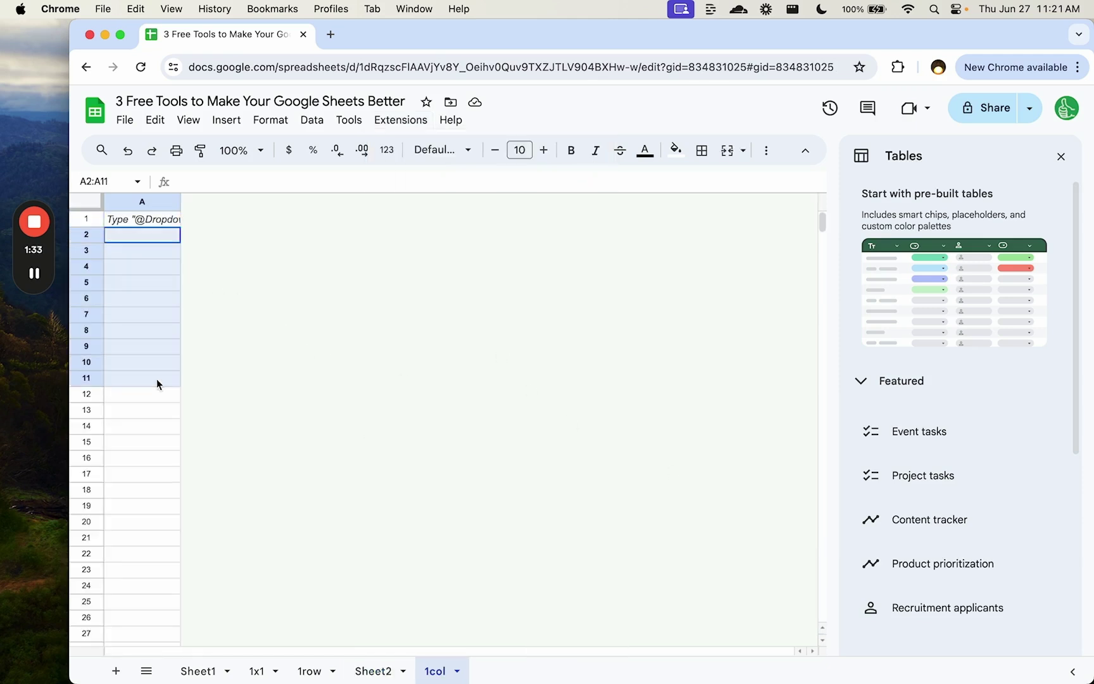
{"action": "left_click", "coordinate": [379, 671]}
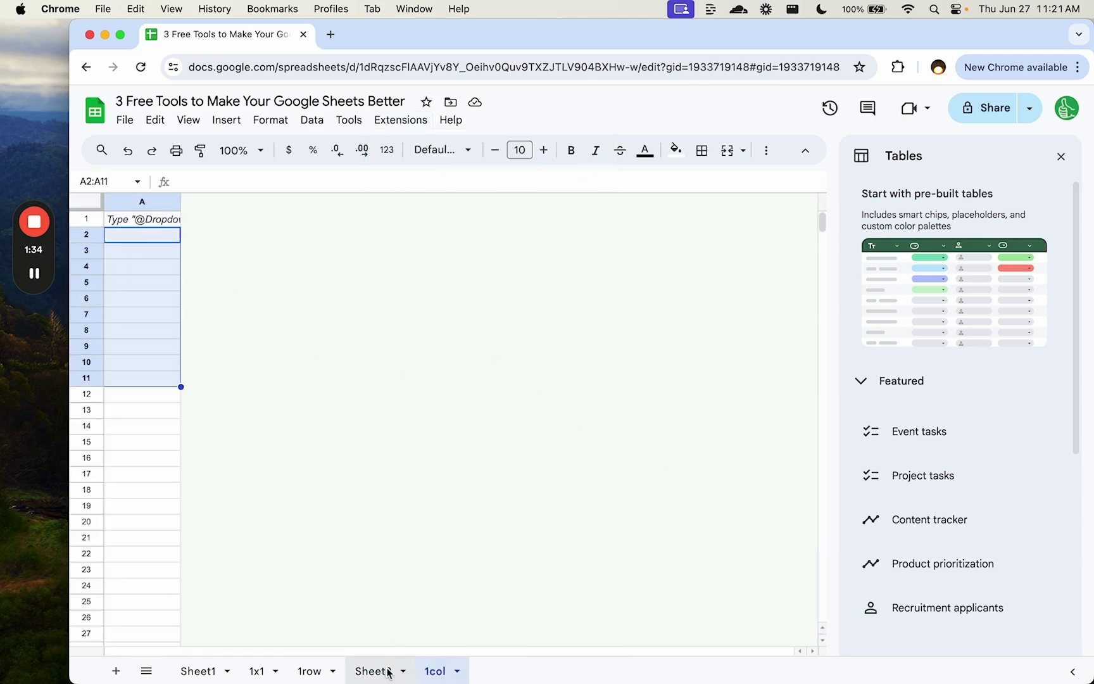
Add Sheet3 and delete columns B through Z, leaving only column A.
{"action": "left_click", "coordinate": [112, 670]}
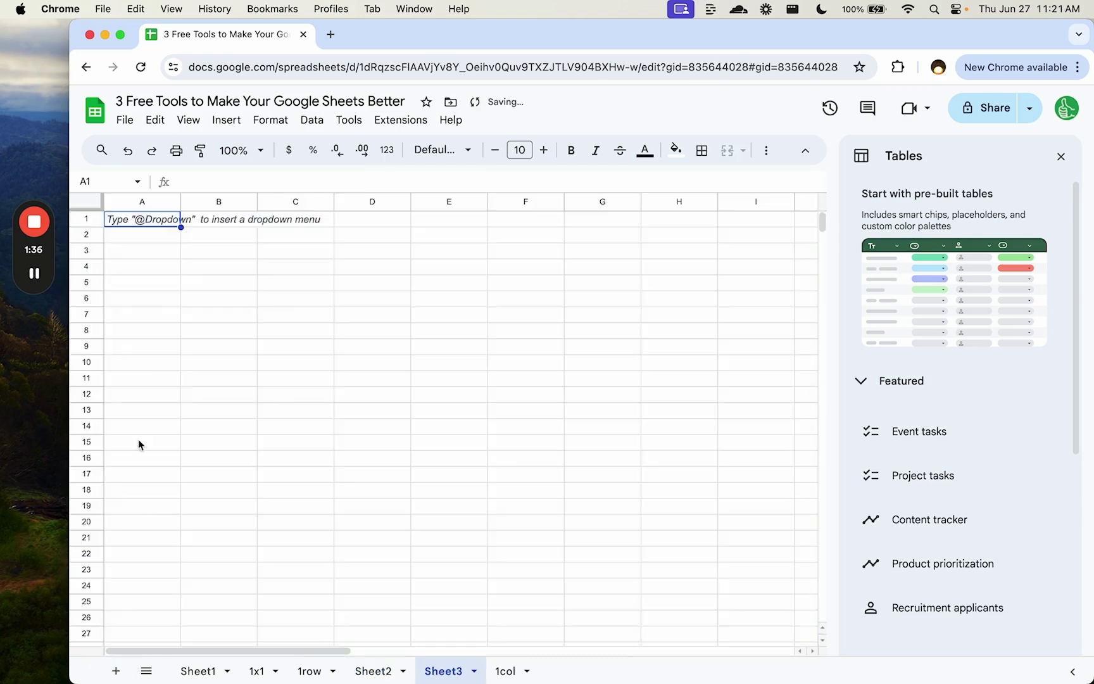
{"action": "left_click", "coordinate": [221, 202]}
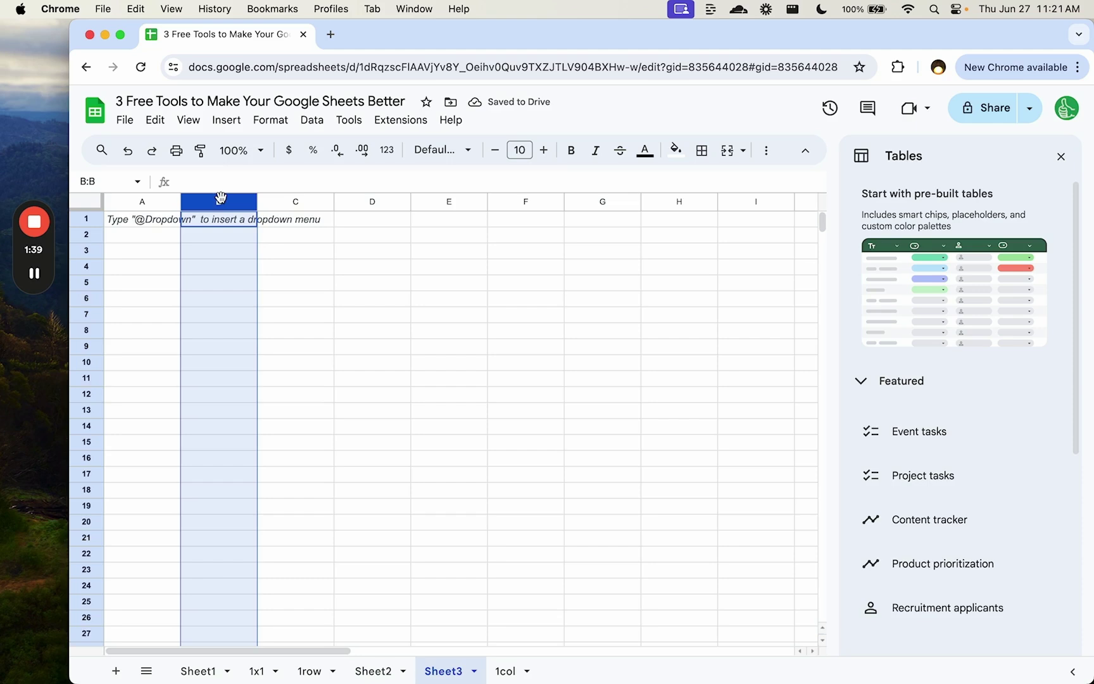
{"action": "key", "text": "super+shift+Right"}
{"action": "right_click", "coordinate": [218, 223]}
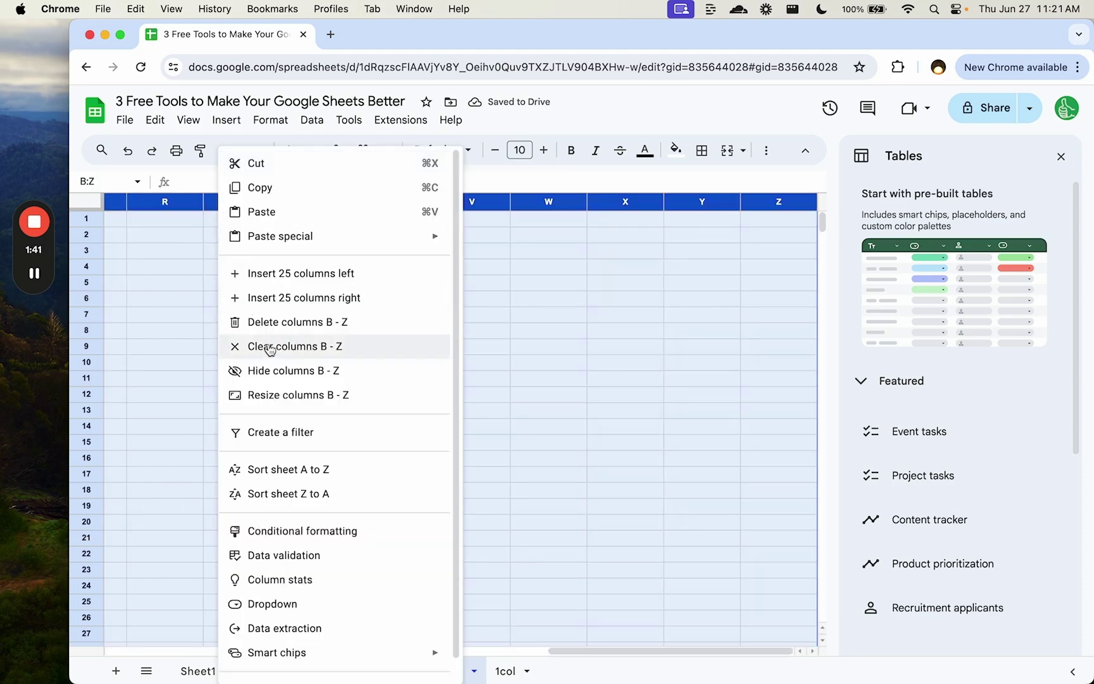
{"action": "left_click", "coordinate": [285, 332]}
{"action": "left_click", "coordinate": [176, 285]}
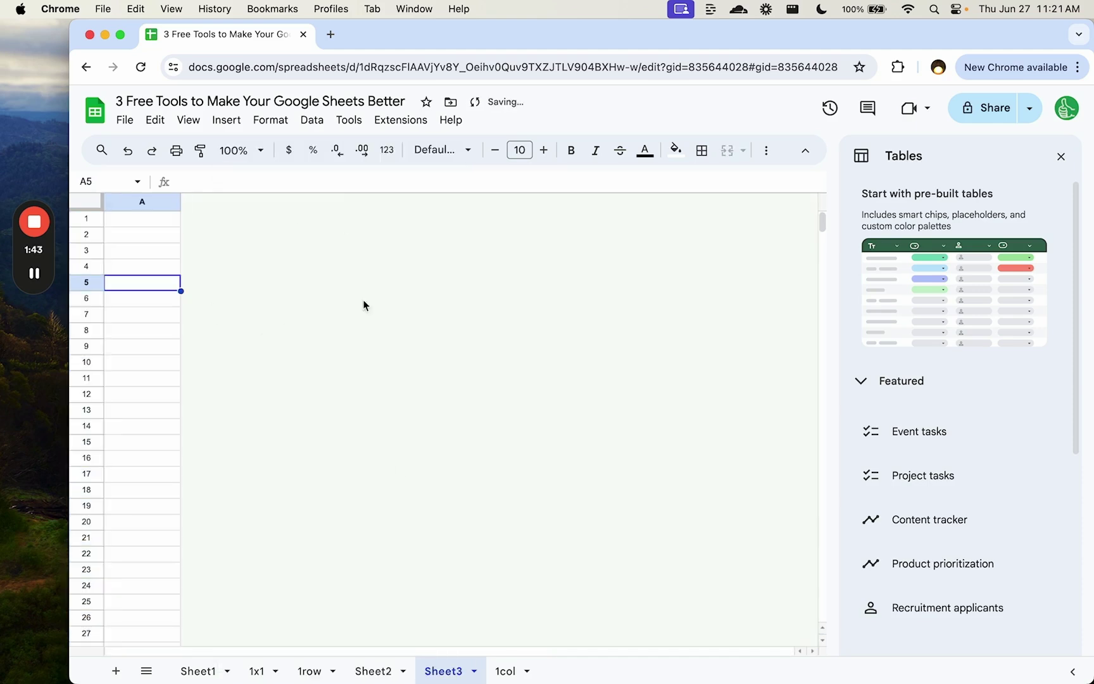
{"action": "left_click", "coordinate": [406, 120]}
{"action": "mouse_move", "coordinate": [421, 421]}
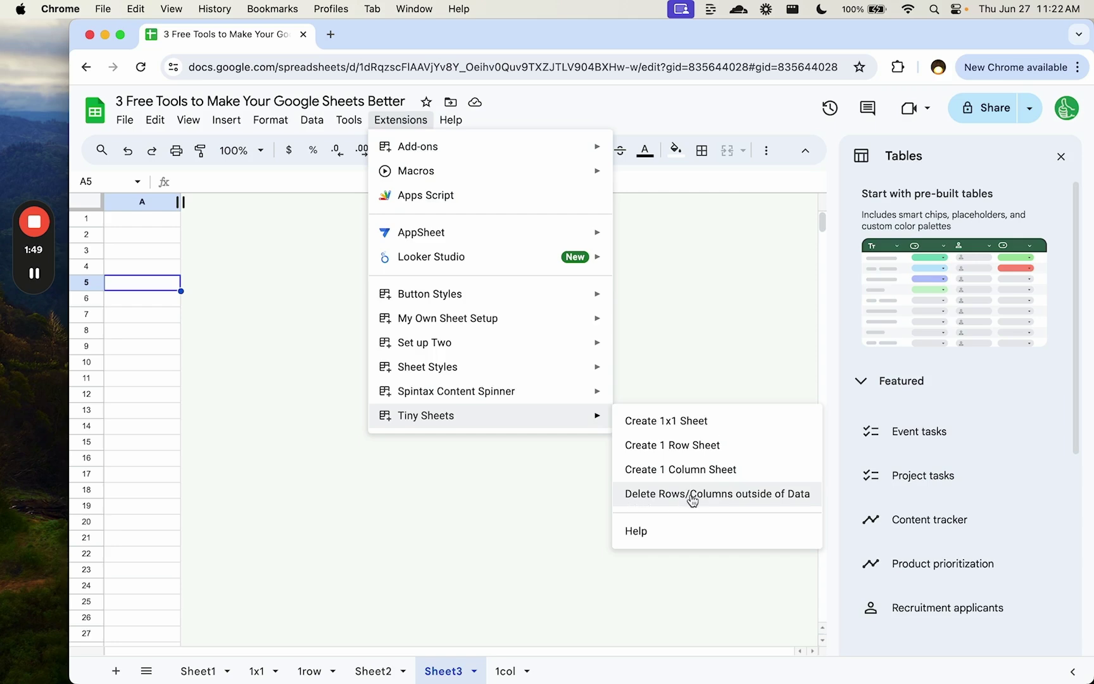
On Sheet1, enter hi and Header in row 1 and data, data in row 2.
{"action": "left_click", "coordinate": [218, 670]}
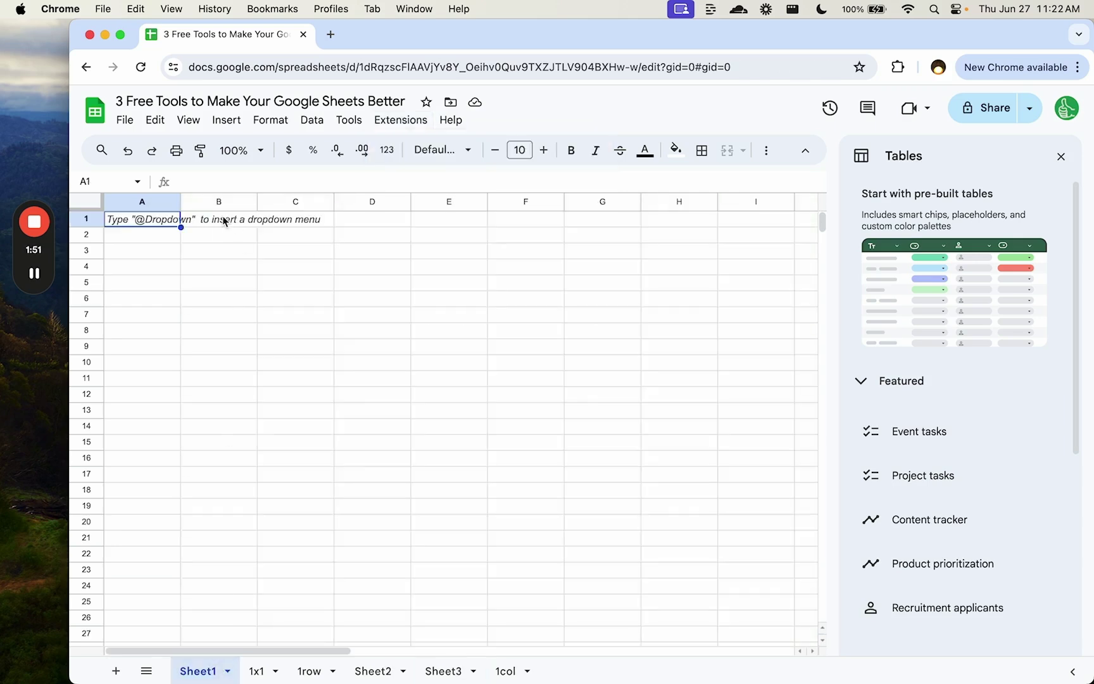
{"action": "type", "text": "hi"}
{"action": "key", "text": "Tab"}
{"action": "type", "text": "Header"}
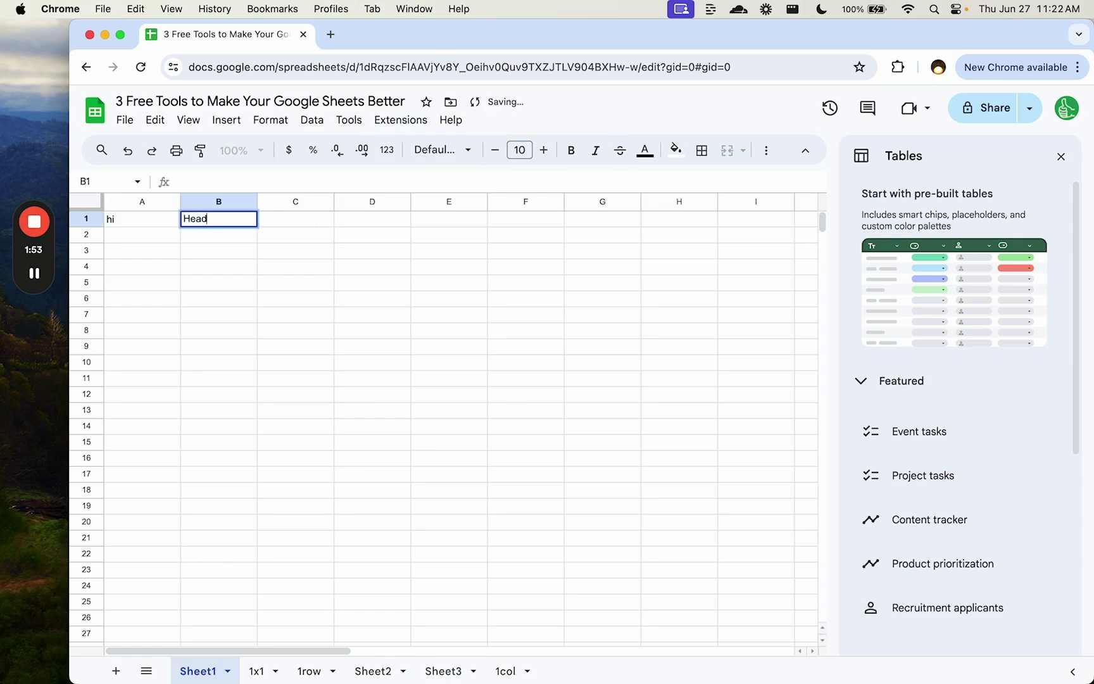
{"action": "key", "text": "Return"}
{"action": "type", "text": "data"}
{"action": "key", "text": "Tab"}
{"action": "type", "text": "data"}
{"action": "key", "text": "Return"}
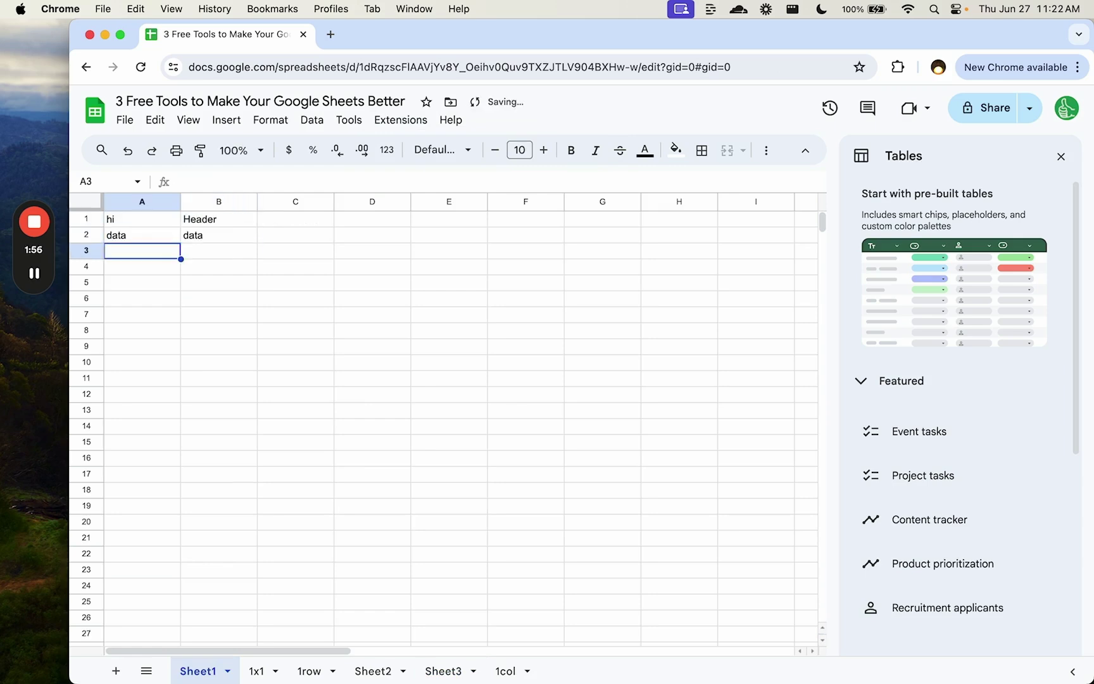
Select A1:B2 and run Tiny Sheets' Delete Rows/Columns outside of Data.
{"action": "left_click_drag", "start_coordinate": [160, 226], "coordinate": [214, 240]}
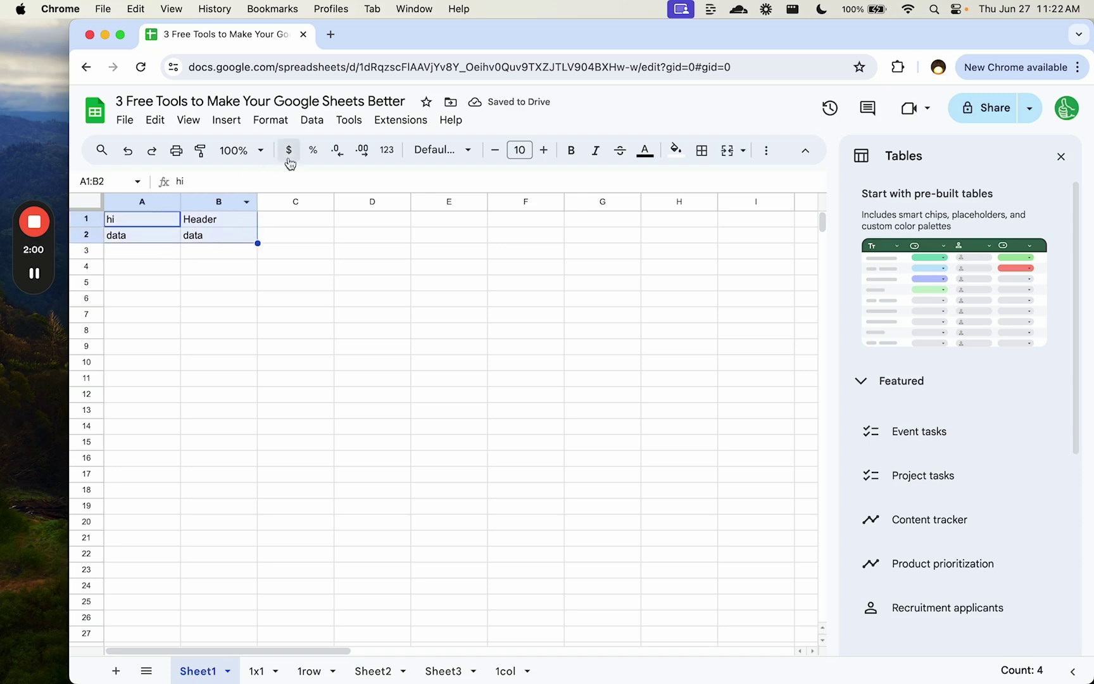
{"action": "left_click", "coordinate": [395, 122]}
{"action": "mouse_move", "coordinate": [459, 424]}
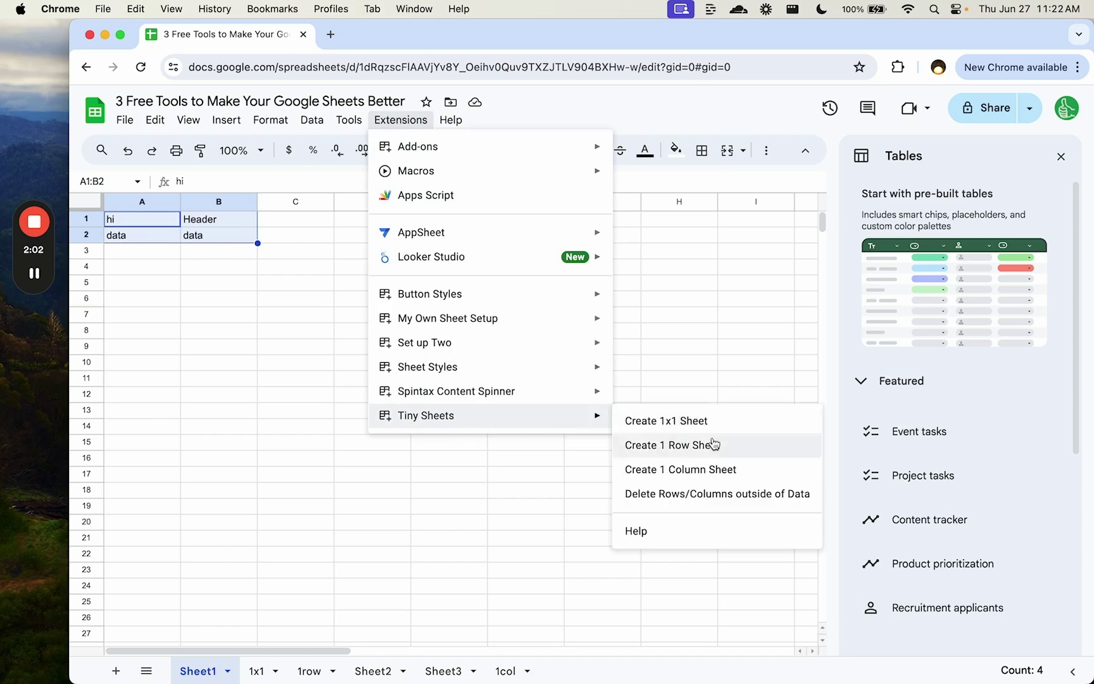
{"action": "left_click", "coordinate": [718, 496]}
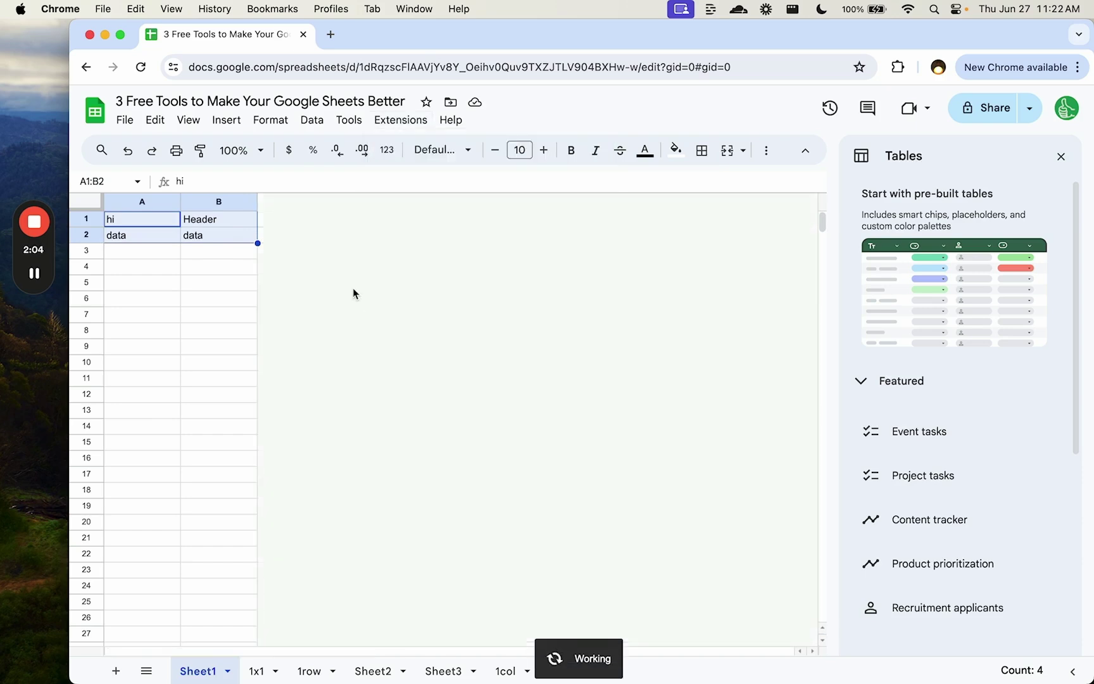
{"action": "left_click", "coordinate": [229, 238]}
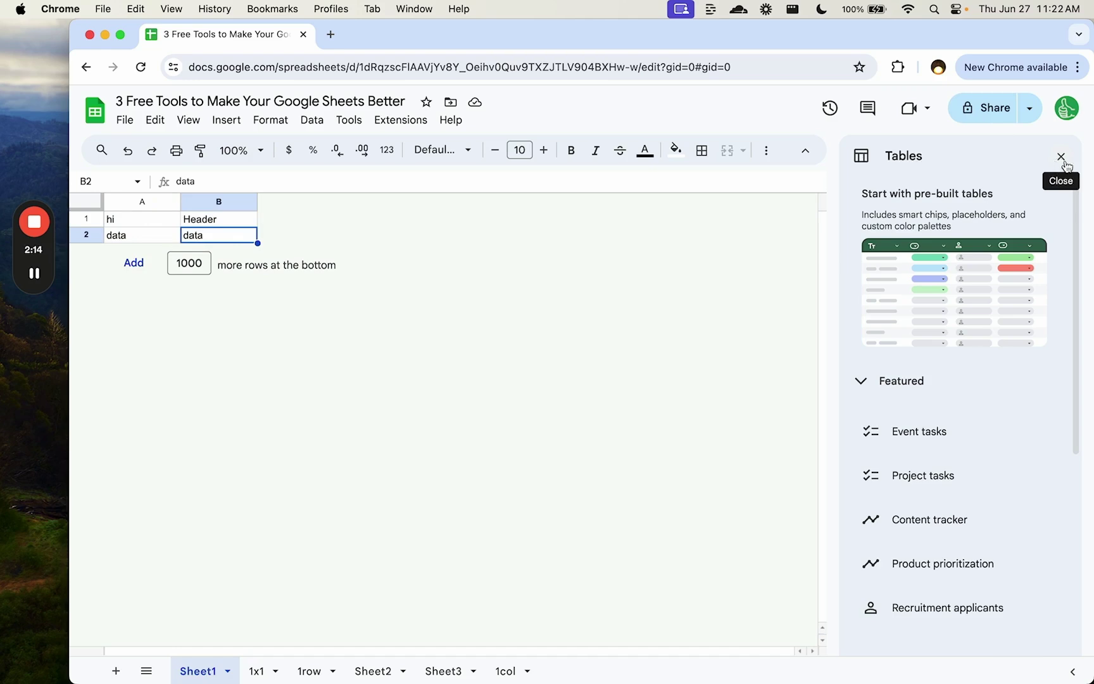
Close the Tables panel, then search the add-on Marketplace for 'tiny'.
{"action": "left_click", "coordinate": [1063, 159]}
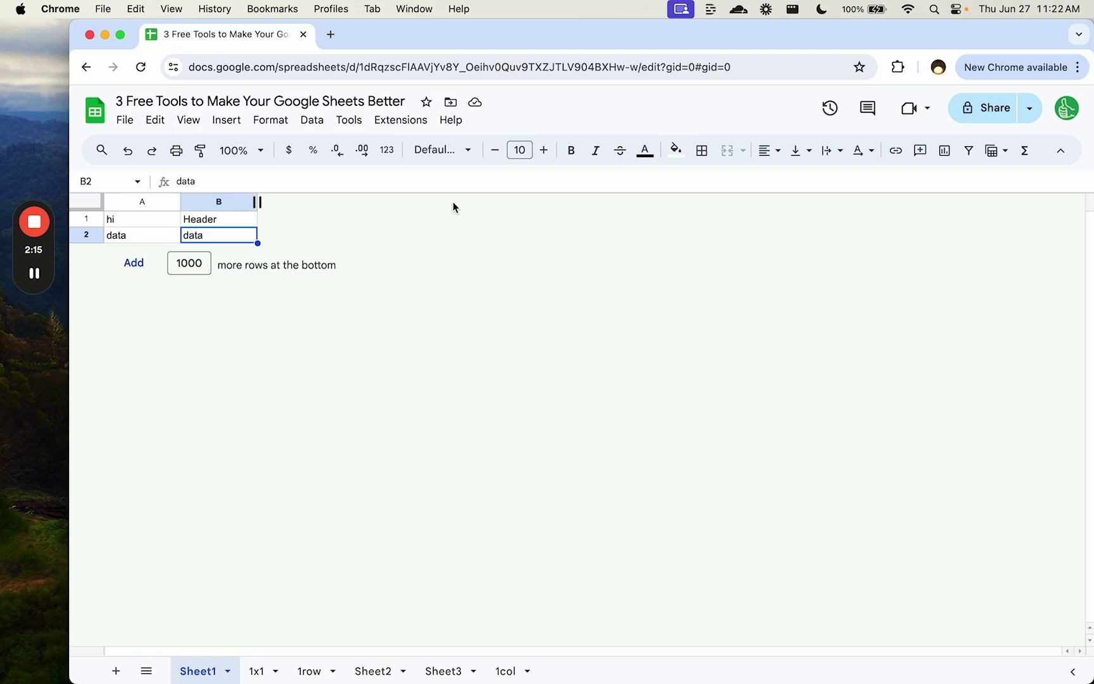
{"action": "left_click", "coordinate": [394, 121]}
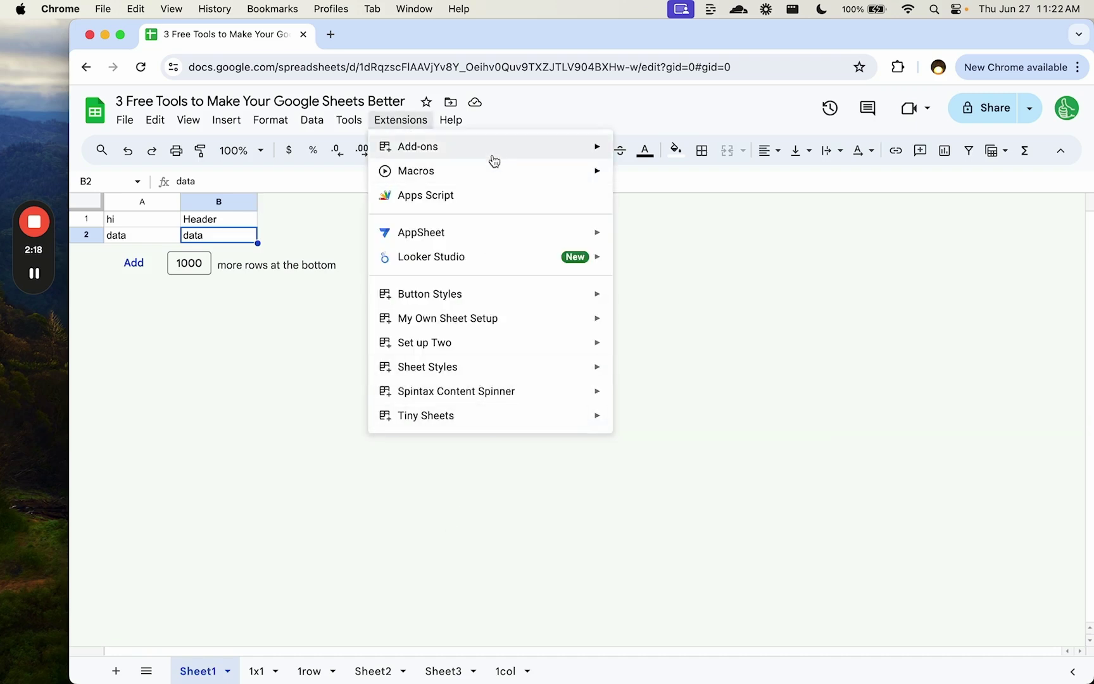
{"action": "mouse_move", "coordinate": [545, 155]}
{"action": "left_click", "coordinate": [665, 156]}
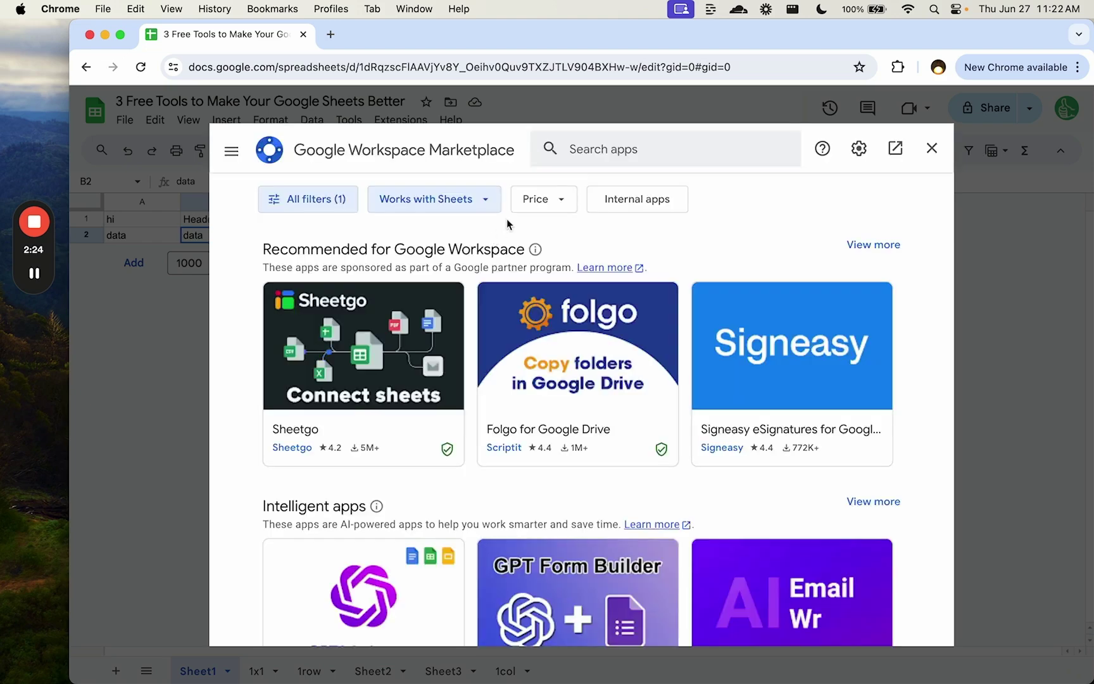
{"action": "left_click", "coordinate": [658, 155]}
{"action": "type", "text": "tiny"}
{"action": "key", "text": "Return"}
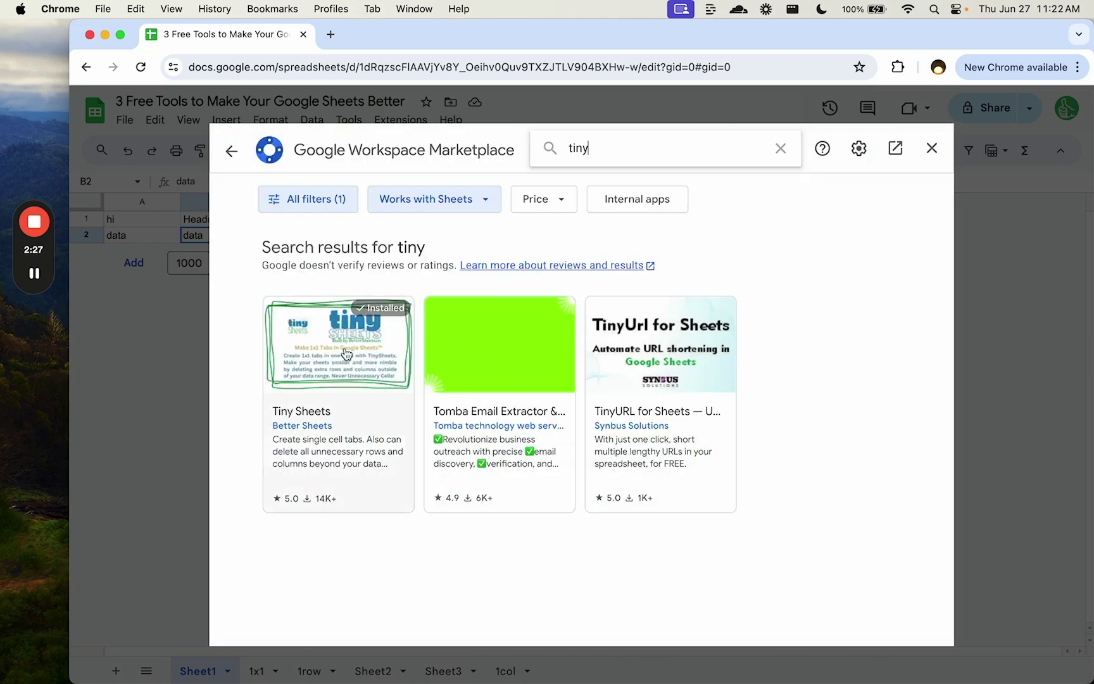
{"action": "type", "text": "sheets"}
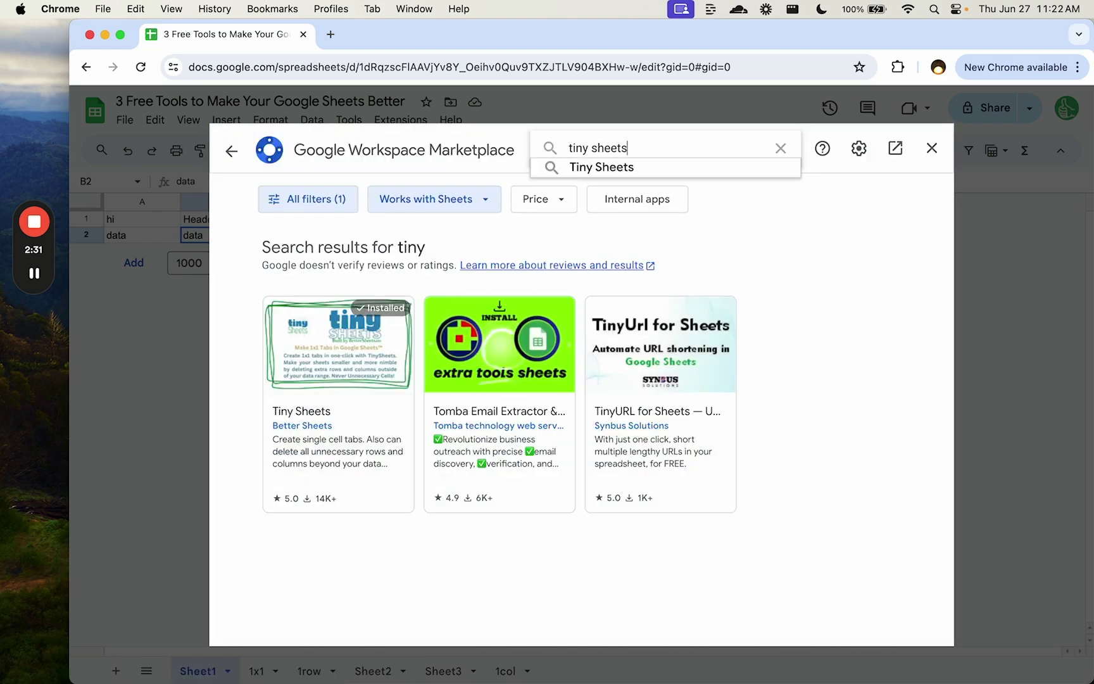
{"action": "left_click", "coordinate": [781, 148]}
Close the Marketplace, show the Sheet Styles sidebar, and select the A1:B2 data block.
{"action": "left_click", "coordinate": [947, 153]}
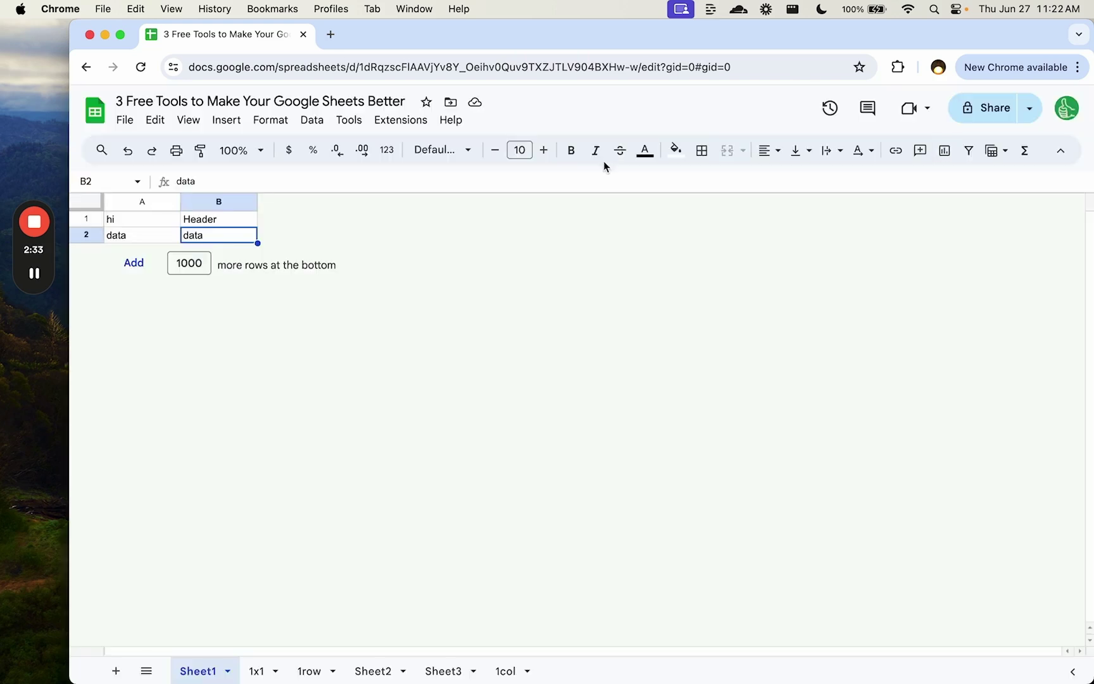
{"action": "left_click", "coordinate": [379, 121]}
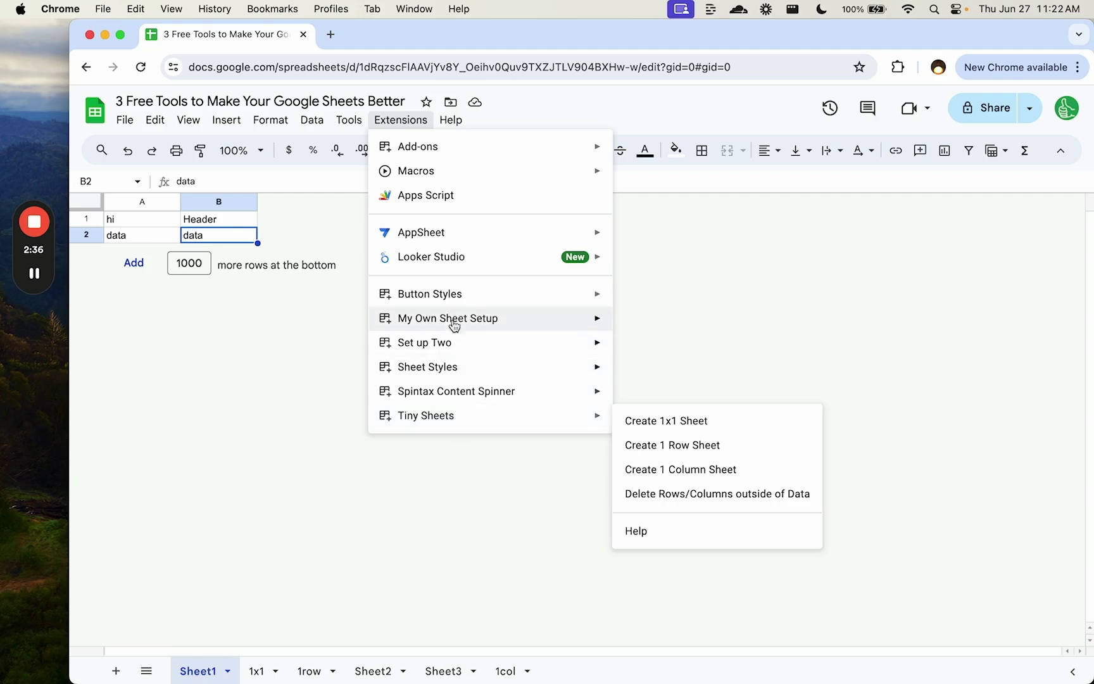
{"action": "mouse_move", "coordinate": [454, 376]}
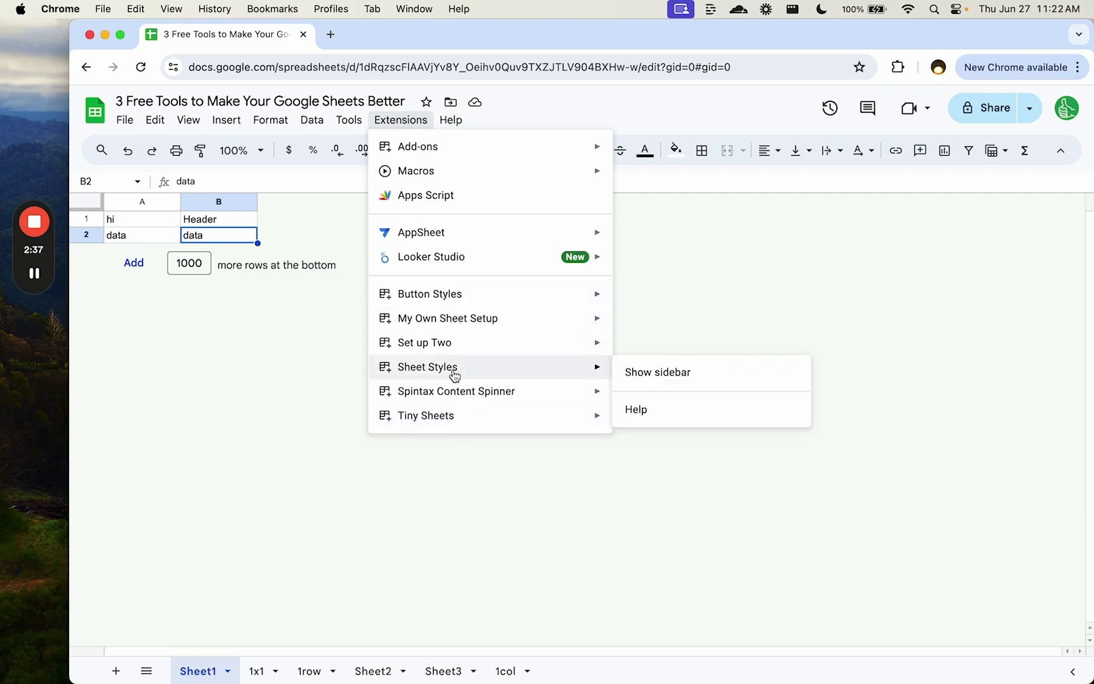
{"action": "left_click", "coordinate": [642, 372]}
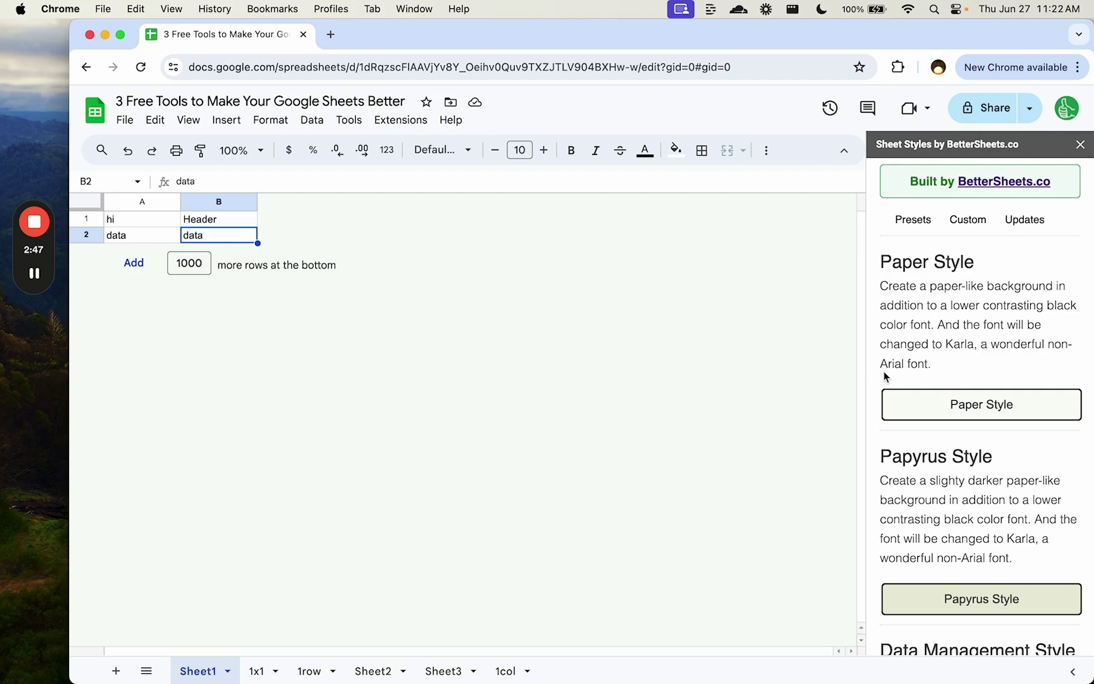
{"action": "left_click_drag", "start_coordinate": [160, 224], "coordinate": [217, 236]}
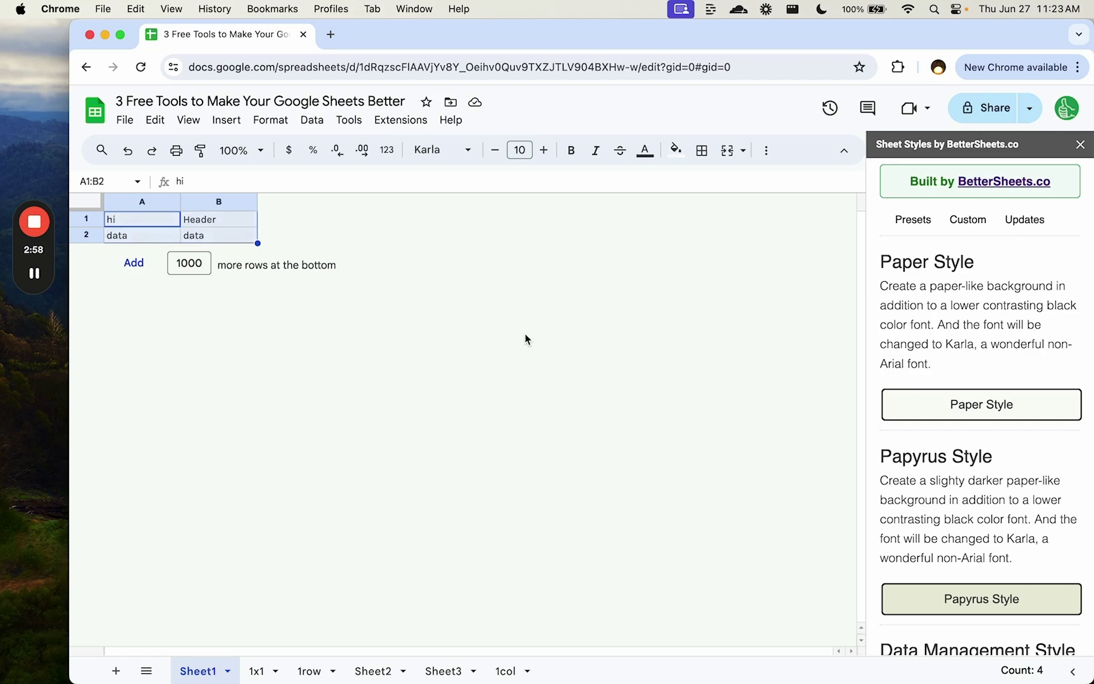
Apply the Papyrus Style preset to the 2×2 block for a paper-like background.
{"action": "left_click", "coordinate": [203, 220]}
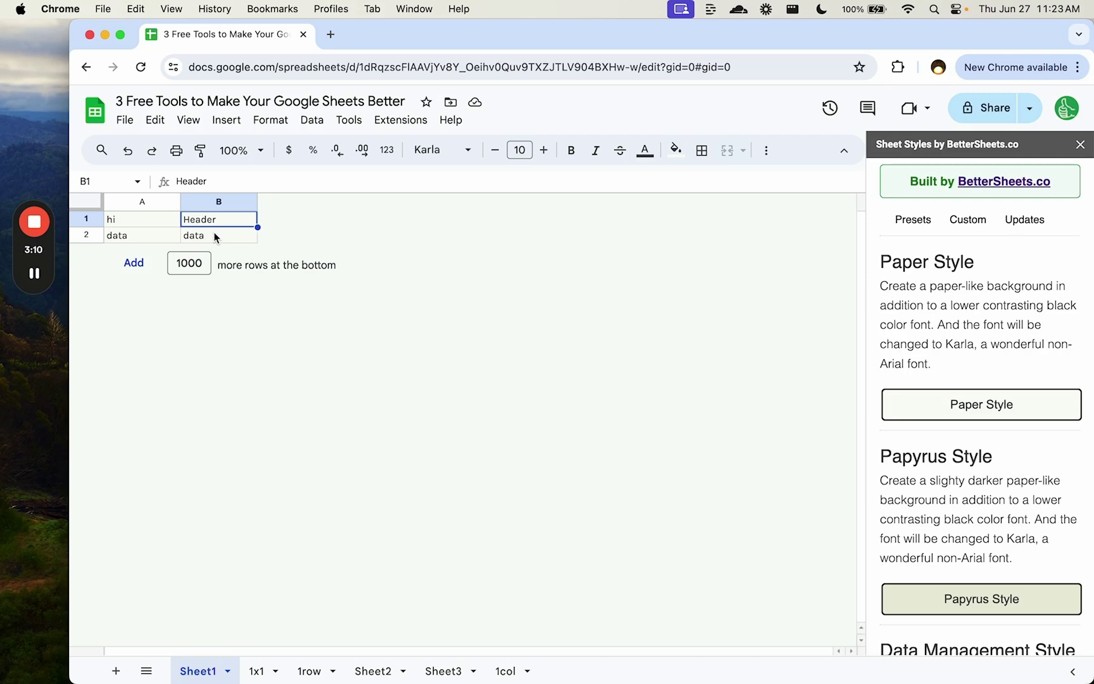
{"action": "left_click", "coordinate": [956, 601]}
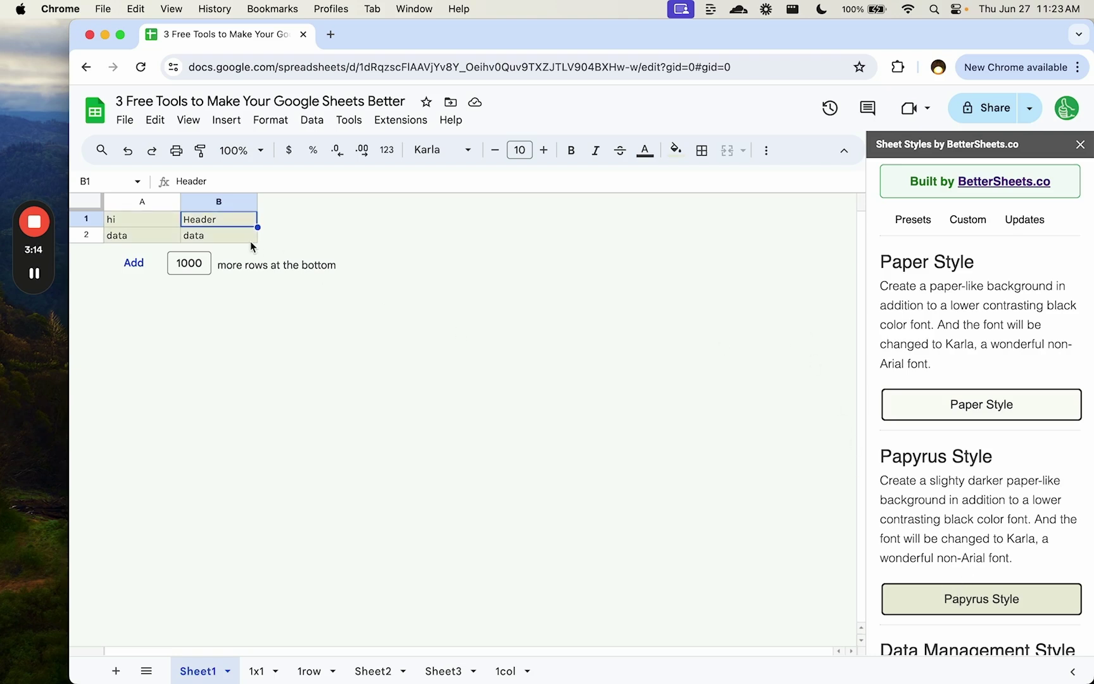
{"action": "left_click", "coordinate": [246, 239]}
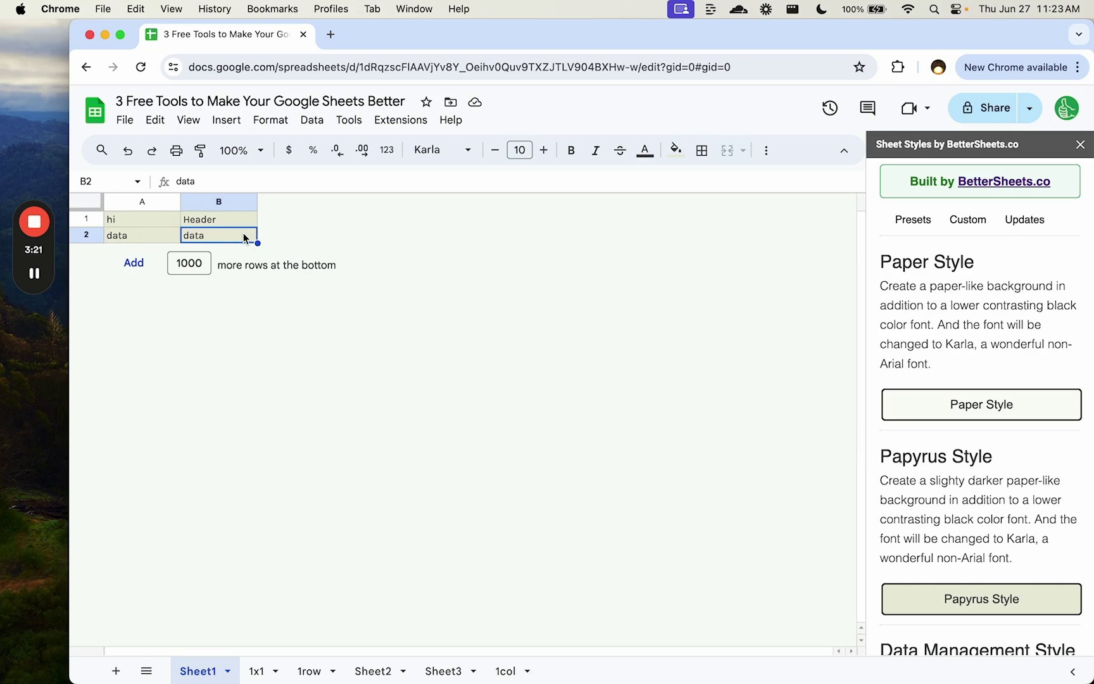
Apply the Dark Style preset: dark background, light text and Calibri font on the block.
{"action": "scroll", "coordinate": [937, 496], "scroll_direction": "down", "scroll_amount": 5}
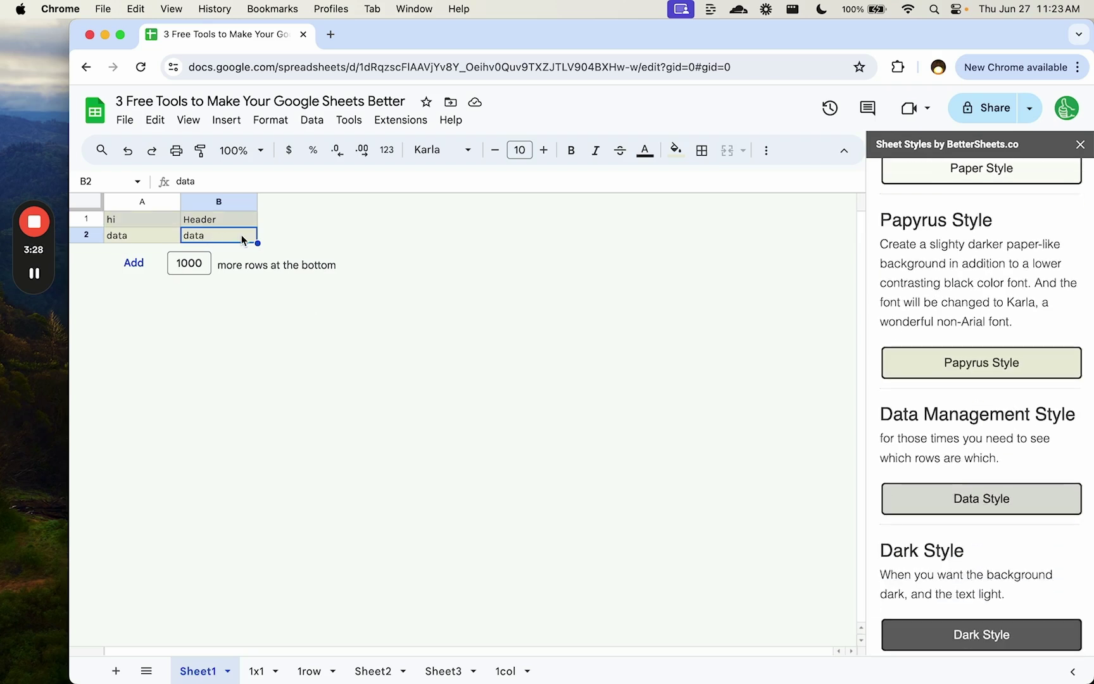
{"action": "left_click", "coordinate": [157, 236]}
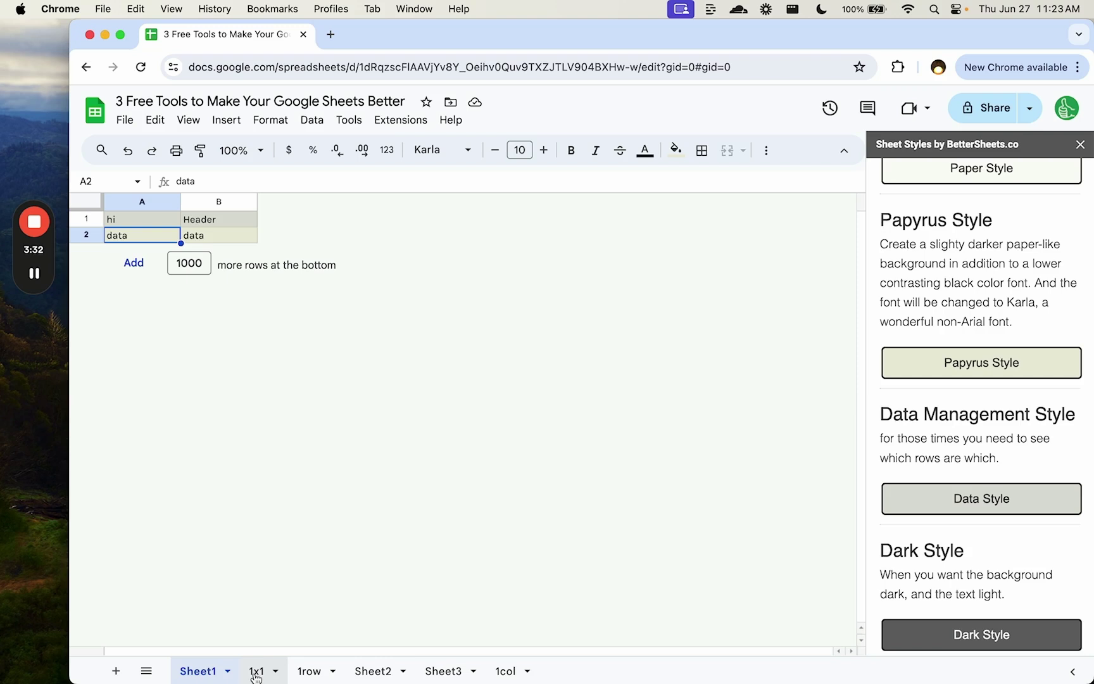
{"action": "scroll", "coordinate": [964, 526], "scroll_direction": "down", "scroll_amount": 1}
{"action": "scroll", "coordinate": [965, 527], "scroll_direction": "down", "scroll_amount": 5}
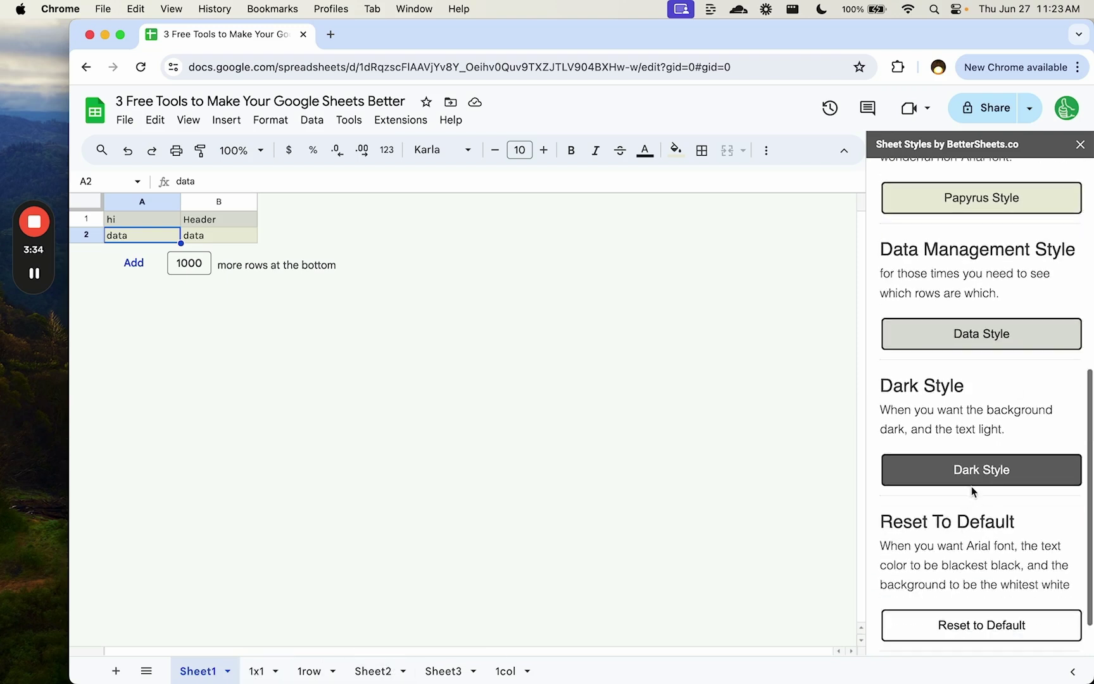
{"action": "left_click", "coordinate": [980, 472]}
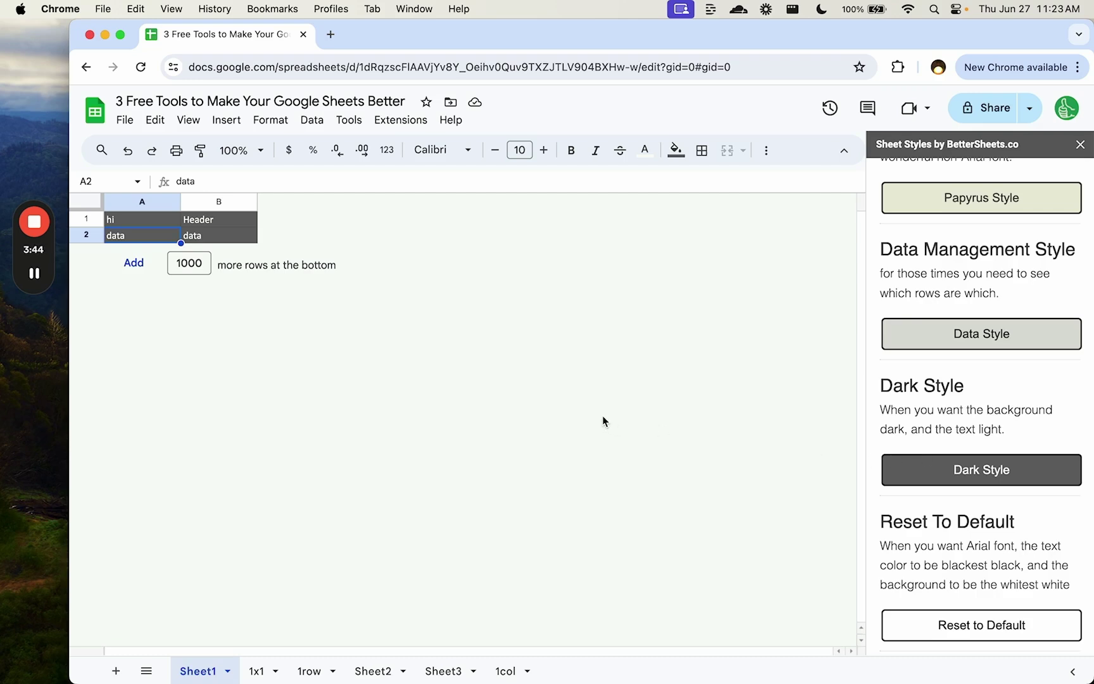
Close Sheet Styles and select A1:B2 on Sheet4, which holds the TEXT FOR LINK cells.
{"action": "scroll", "coordinate": [1023, 386], "scroll_direction": "up", "scroll_amount": 10}
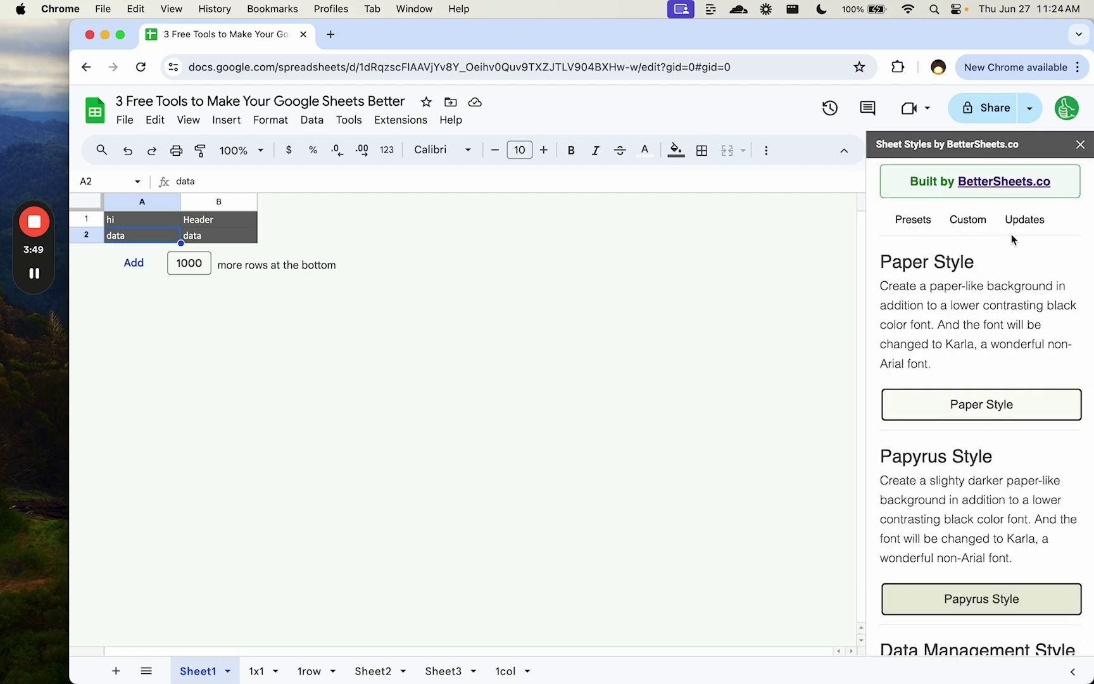
{"action": "left_click", "coordinate": [969, 220]}
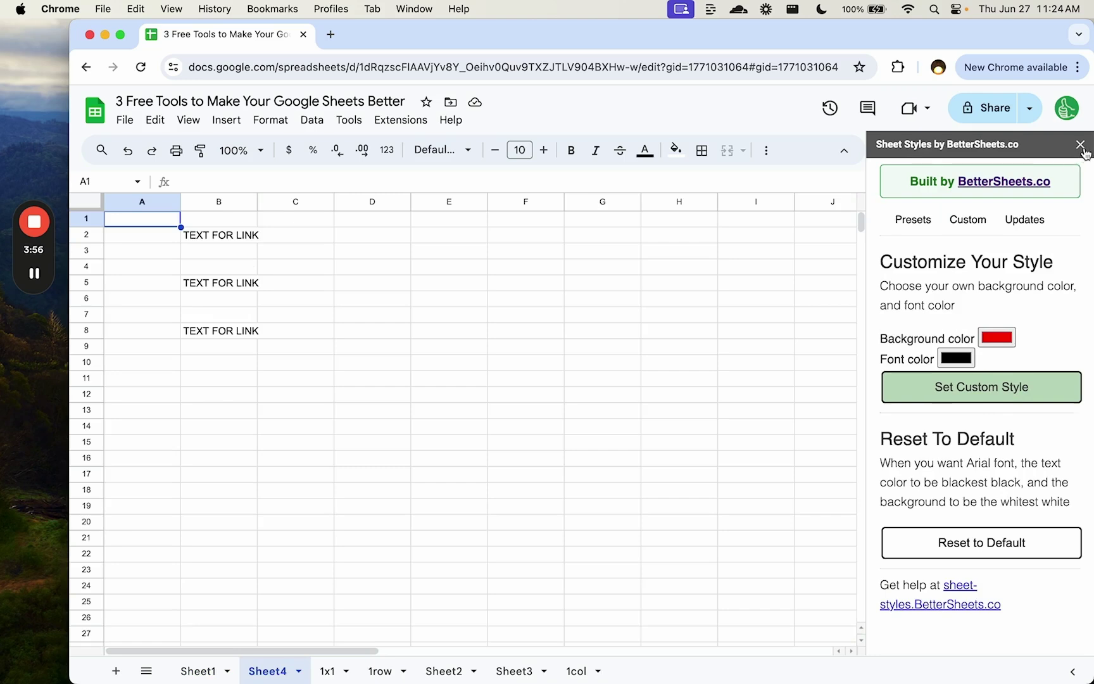
{"action": "left_click", "coordinate": [1080, 145]}
{"action": "left_click", "coordinate": [212, 264]}
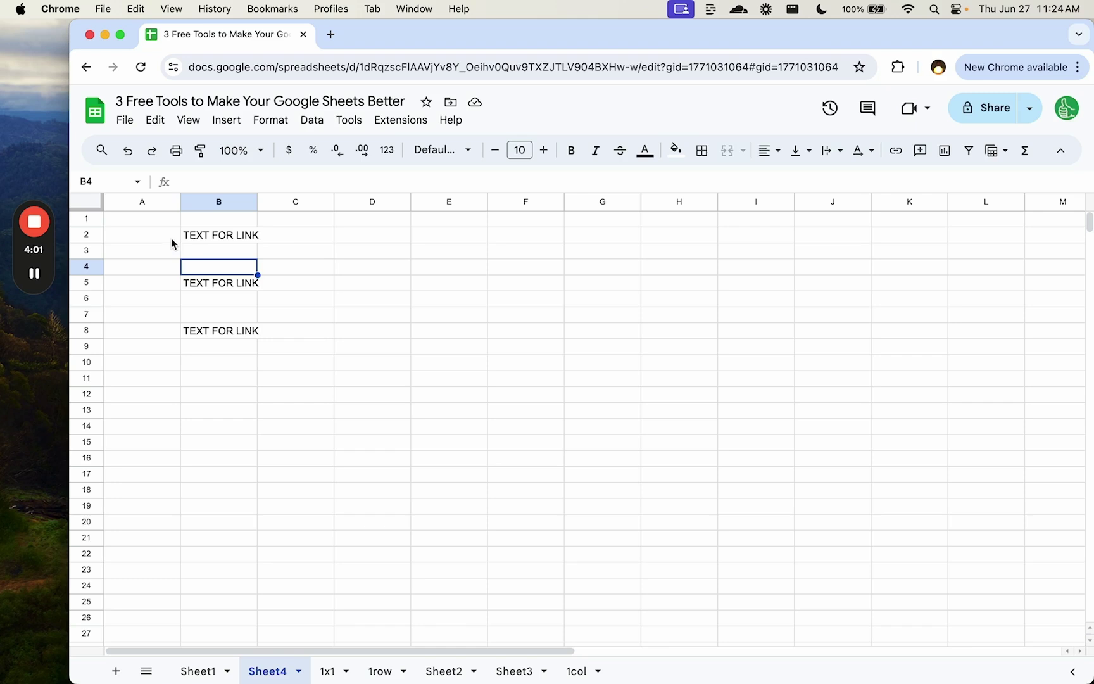
{"action": "left_click_drag", "start_coordinate": [169, 226], "coordinate": [285, 249]}
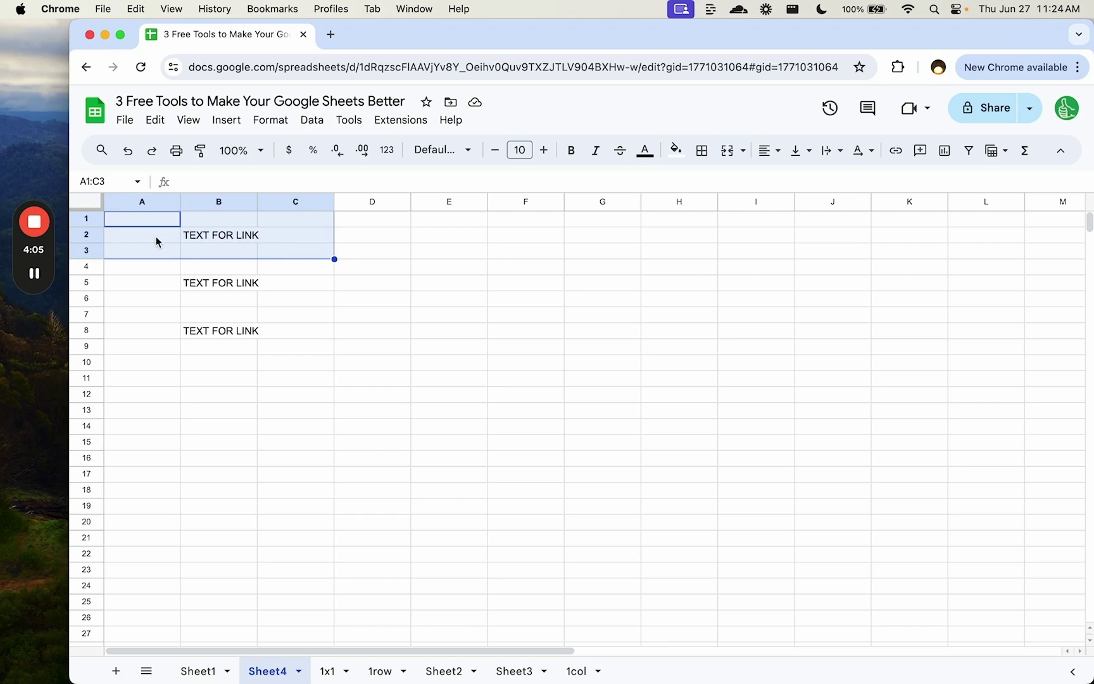
{"action": "left_click_drag", "start_coordinate": [152, 229], "coordinate": [241, 238]}
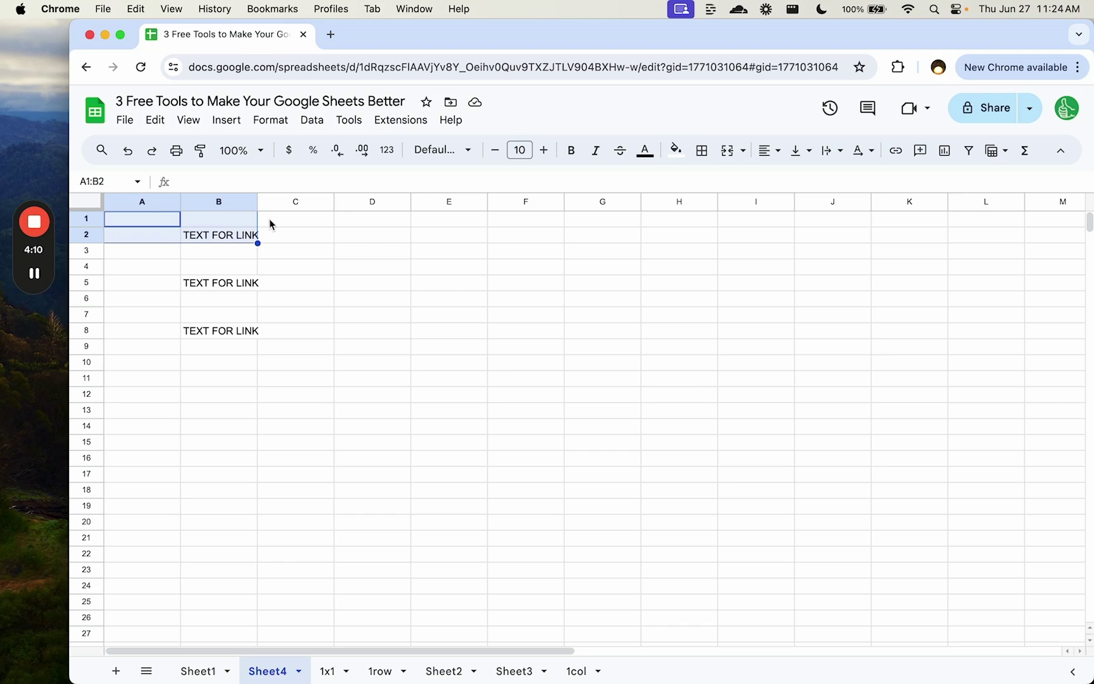
Open the Button Styles by BetterSheets.co add-on sidebar from Extensions.
{"action": "left_click", "coordinate": [394, 127]}
{"action": "mouse_move", "coordinate": [485, 297]}
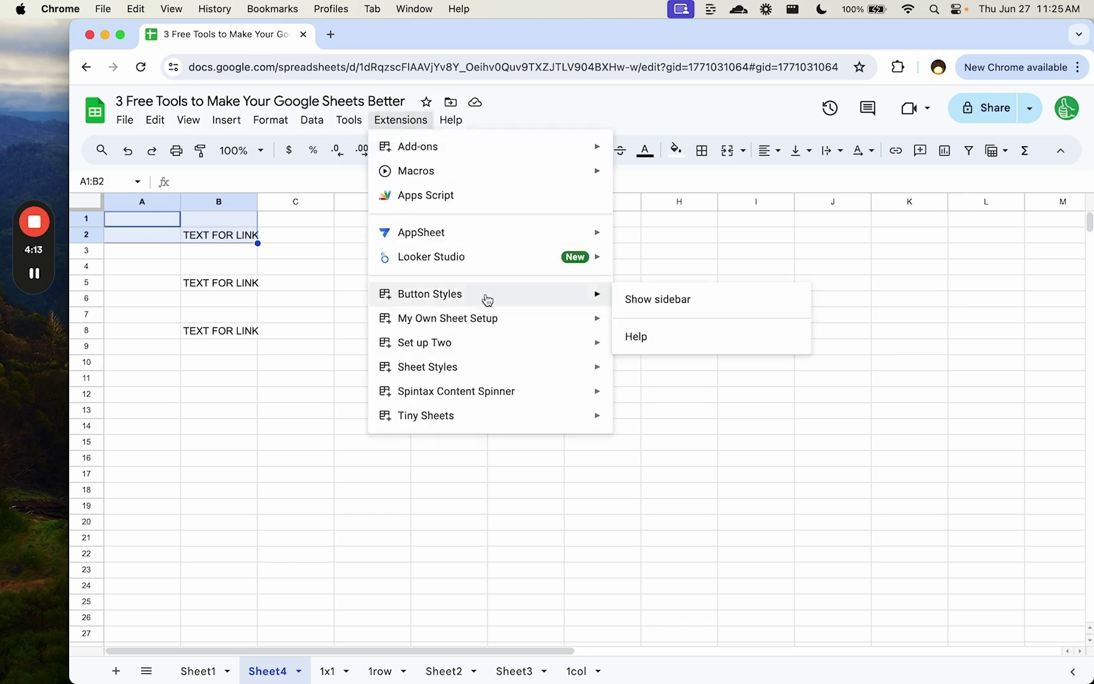
{"action": "left_click", "coordinate": [655, 299]}
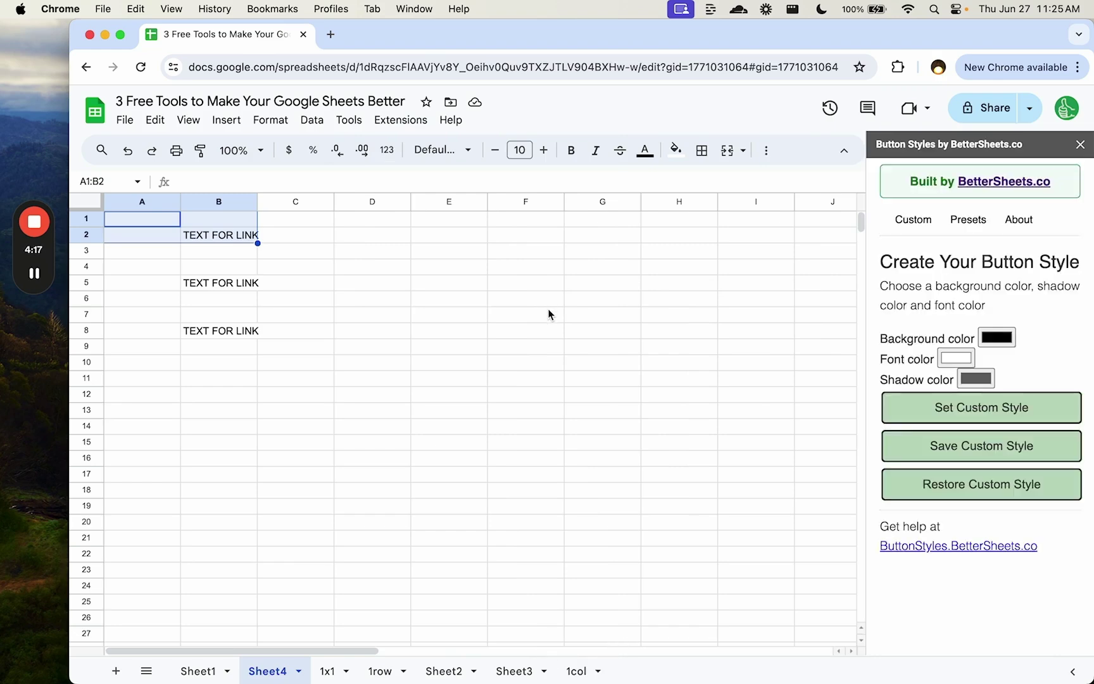
Link cell B2 to bettersheets.co.
{"action": "left_click", "coordinate": [215, 240]}
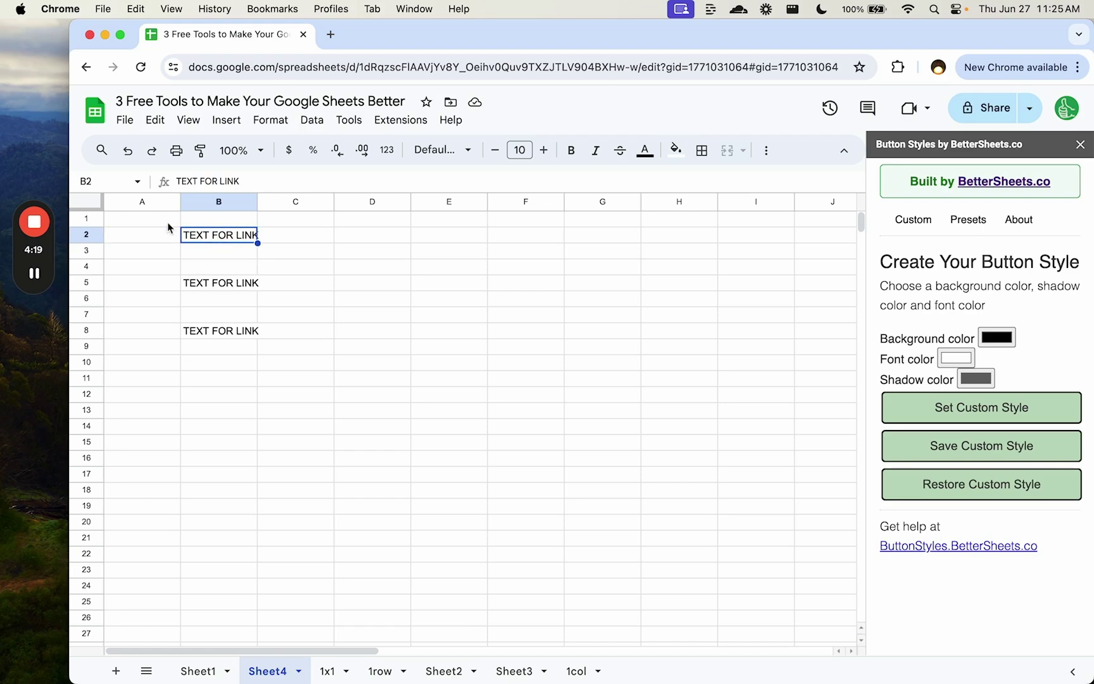
{"action": "key", "text": "super+k"}
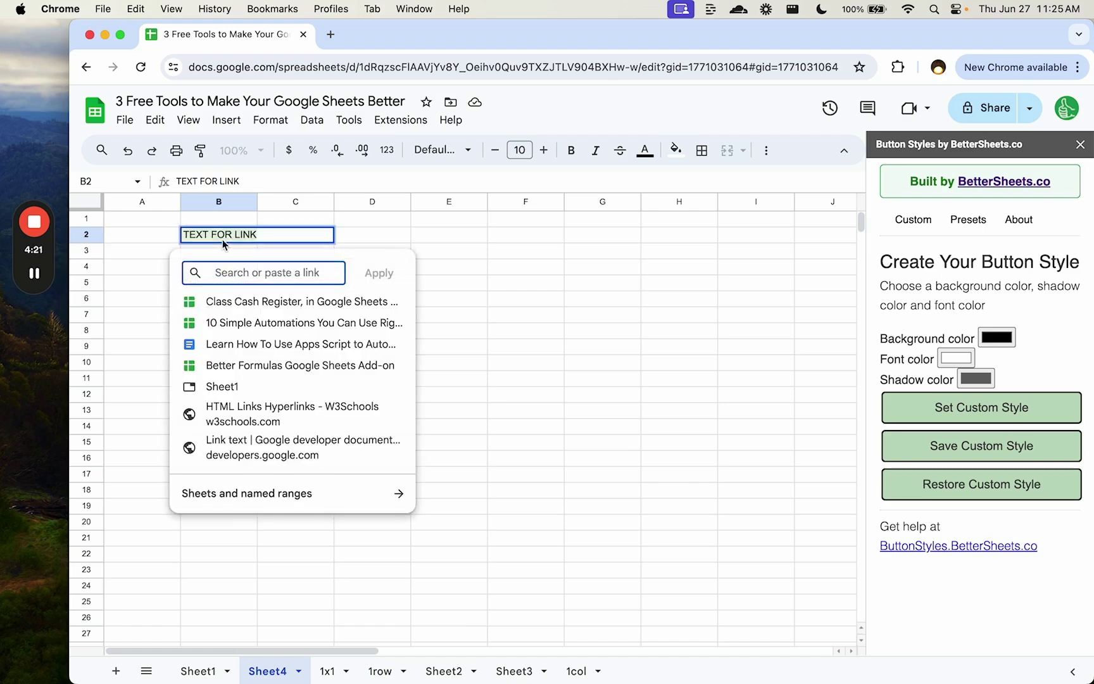
{"action": "type", "text": "bettersheets.co"}
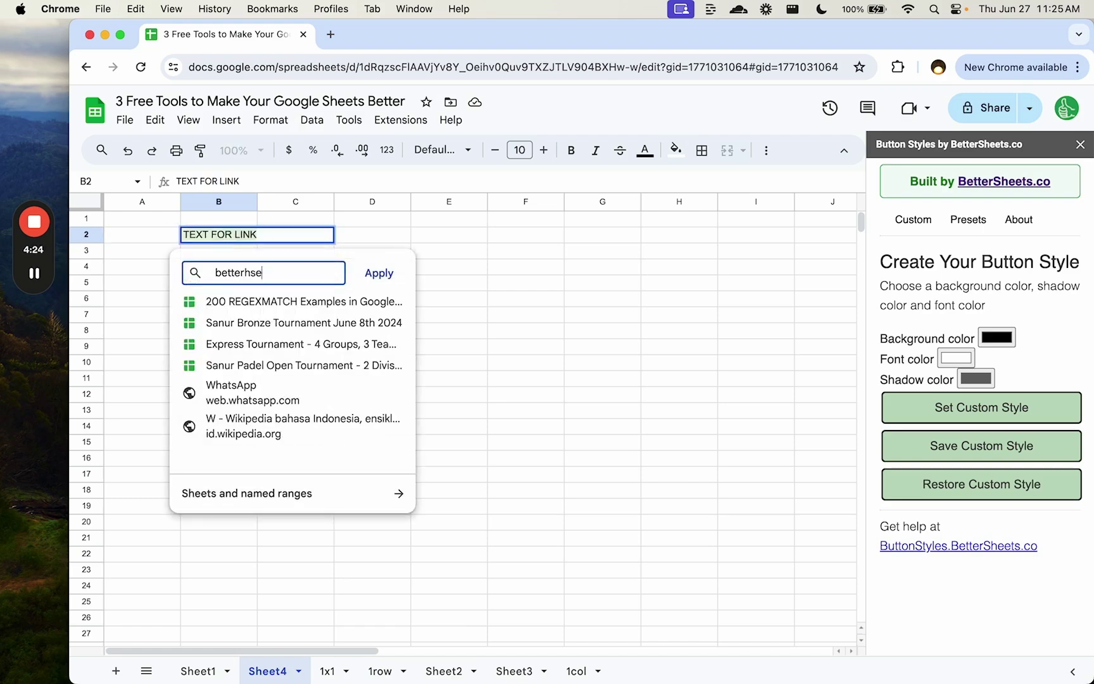
{"action": "key", "text": "Return"}
Change B2's text to Better Sheets, re-apply the link, and confirm it.
{"action": "left_click", "coordinate": [390, 255]}
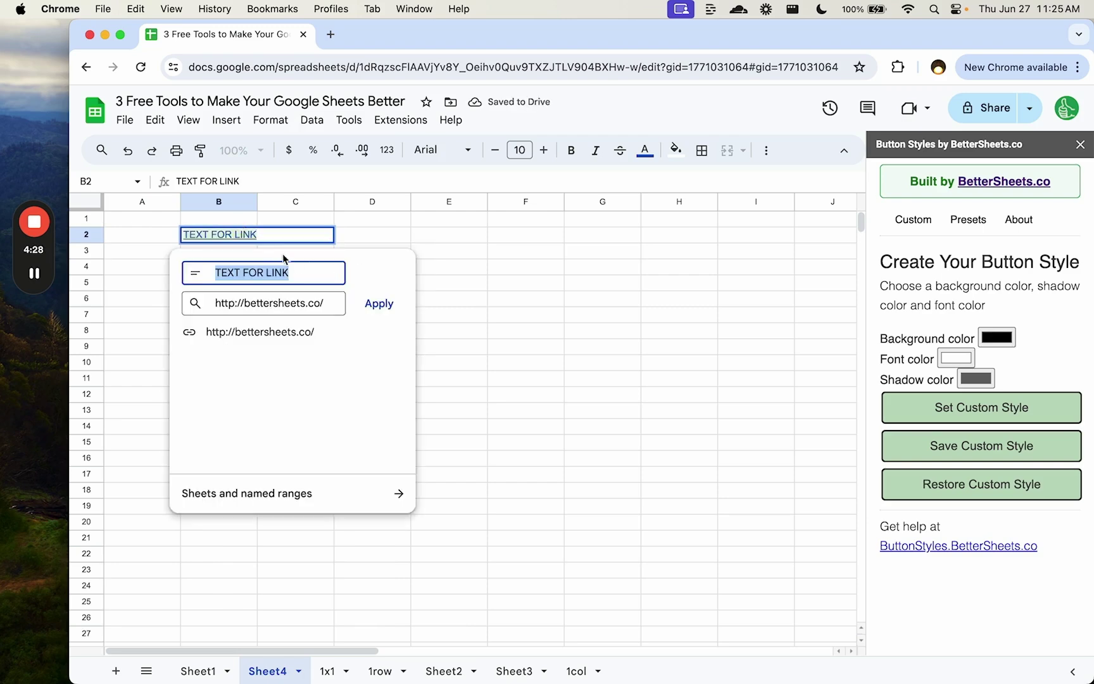
{"action": "key", "text": "Escape"}
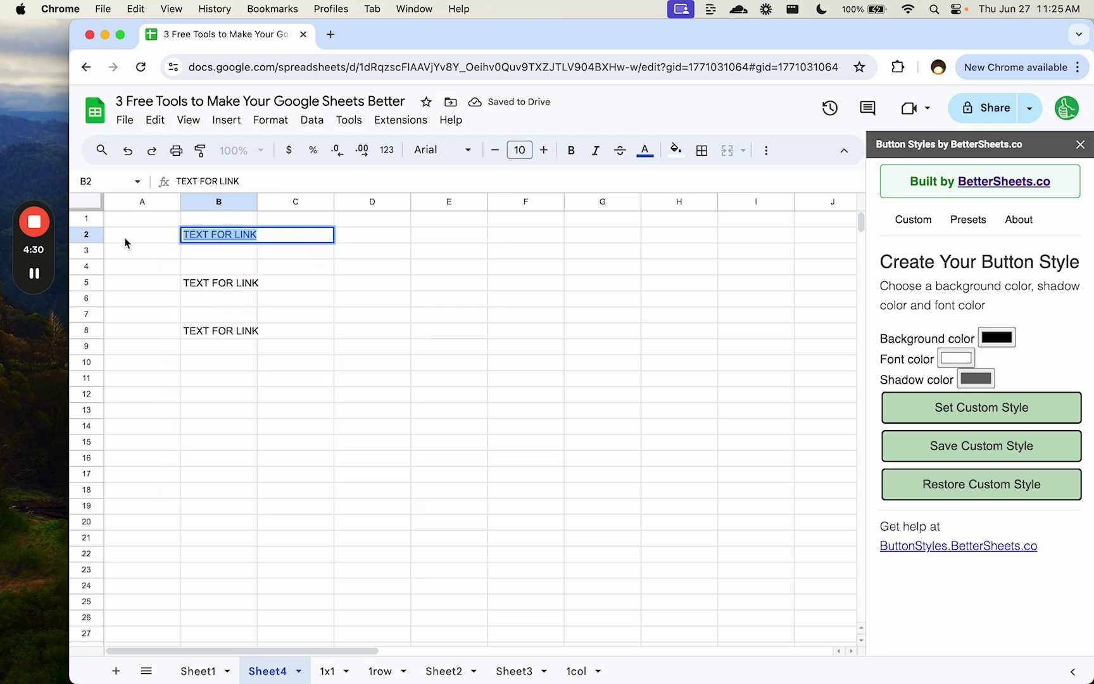
{"action": "key", "text": "Return"}
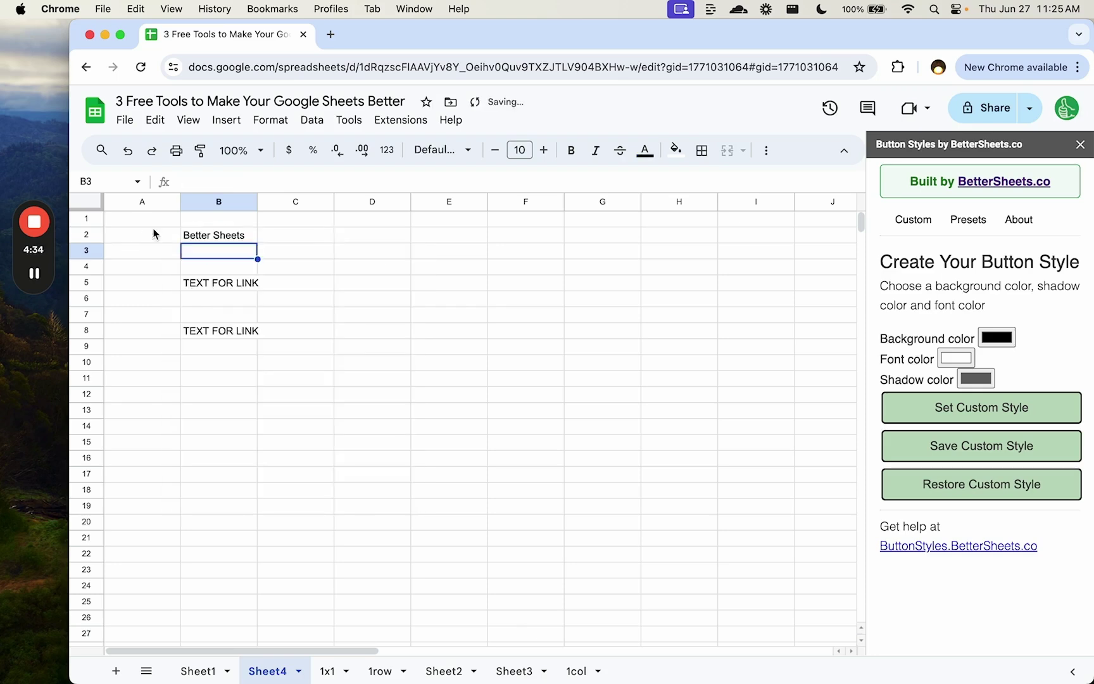
{"action": "key", "text": "Up"}
{"action": "key", "text": "ctrl+k"}
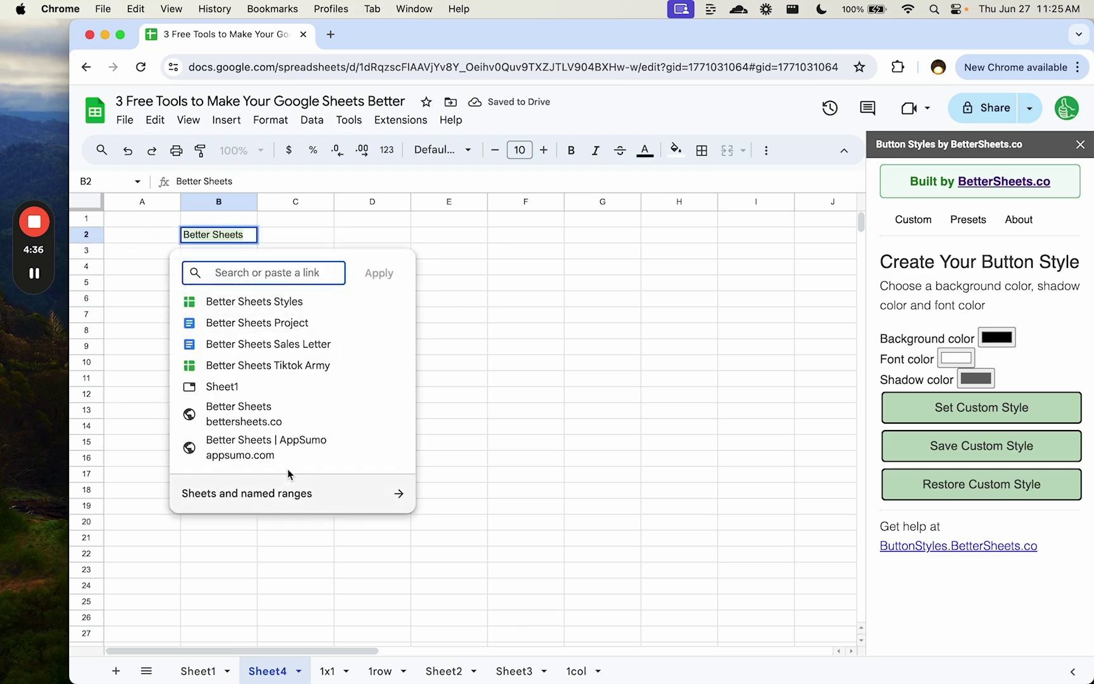
{"action": "type", "text": "https;"}
{"action": "key", "text": "BackSpace"}
{"action": "key", "text": "BackSpace"}
{"action": "key", "text": "BackSpace"}
{"action": "key", "text": "BackSpace"}
{"action": "key", "text": "BackSpace"}
{"action": "key", "text": "BackSpace"}
{"action": "type", "text": "Betters"}
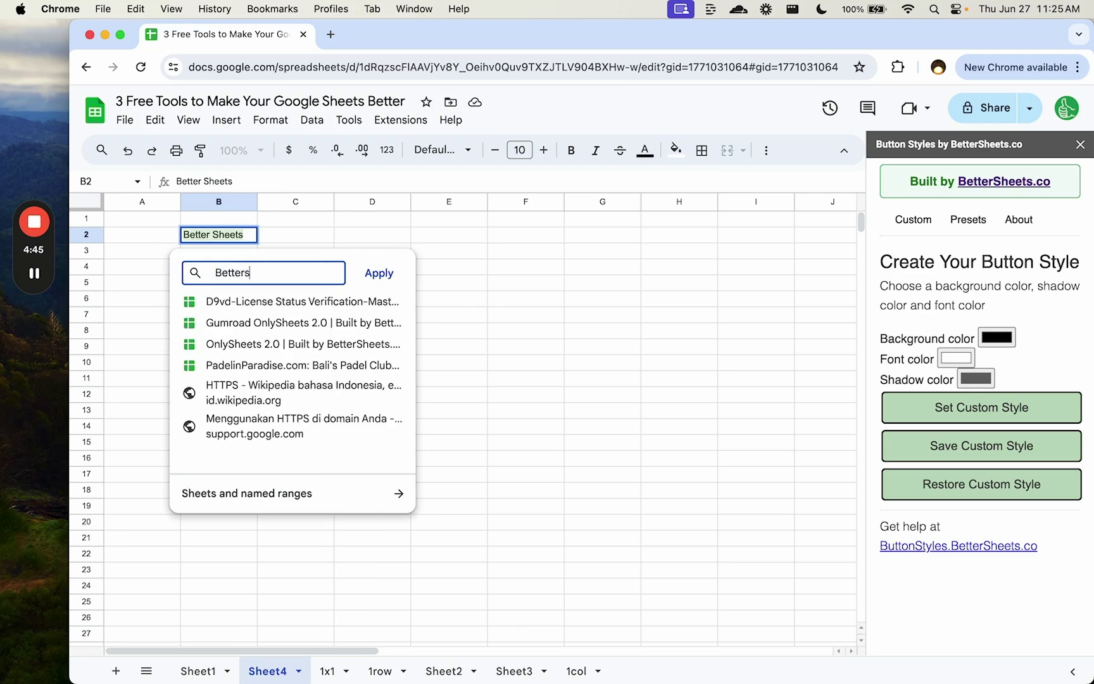
{"action": "key", "text": "Return"}
{"action": "left_click", "coordinate": [269, 301]}
{"action": "left_click", "coordinate": [242, 239]}
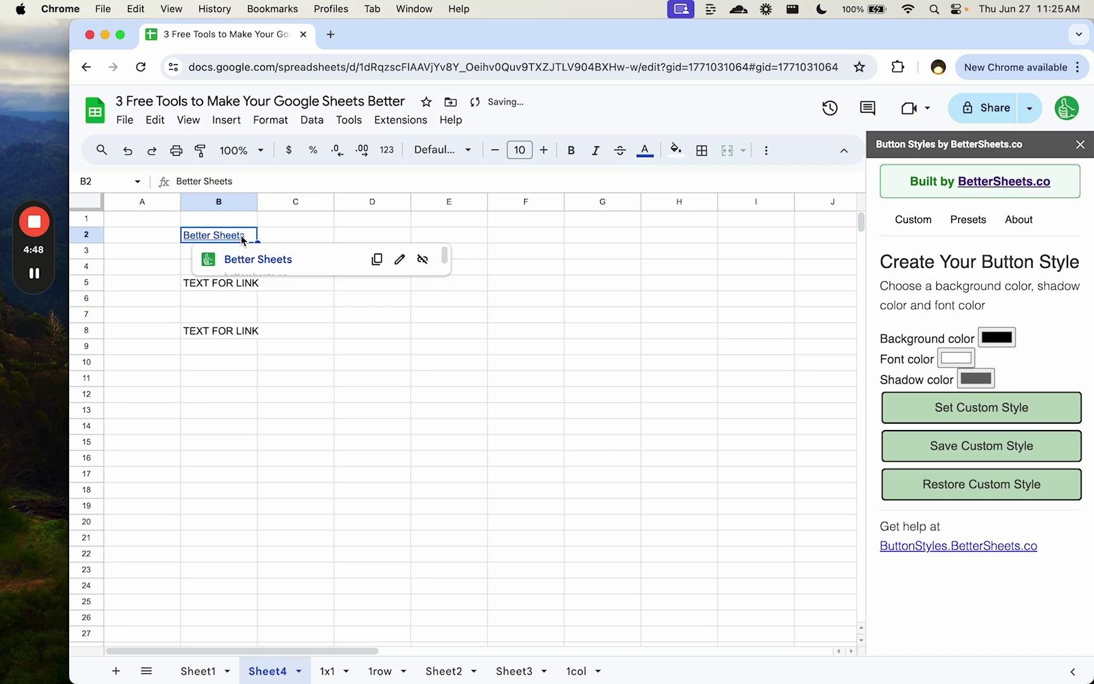
Turn A1:C3 into a Neon Yellow shadowed button and check its shadow cells.
{"action": "left_click", "coordinate": [969, 218]}
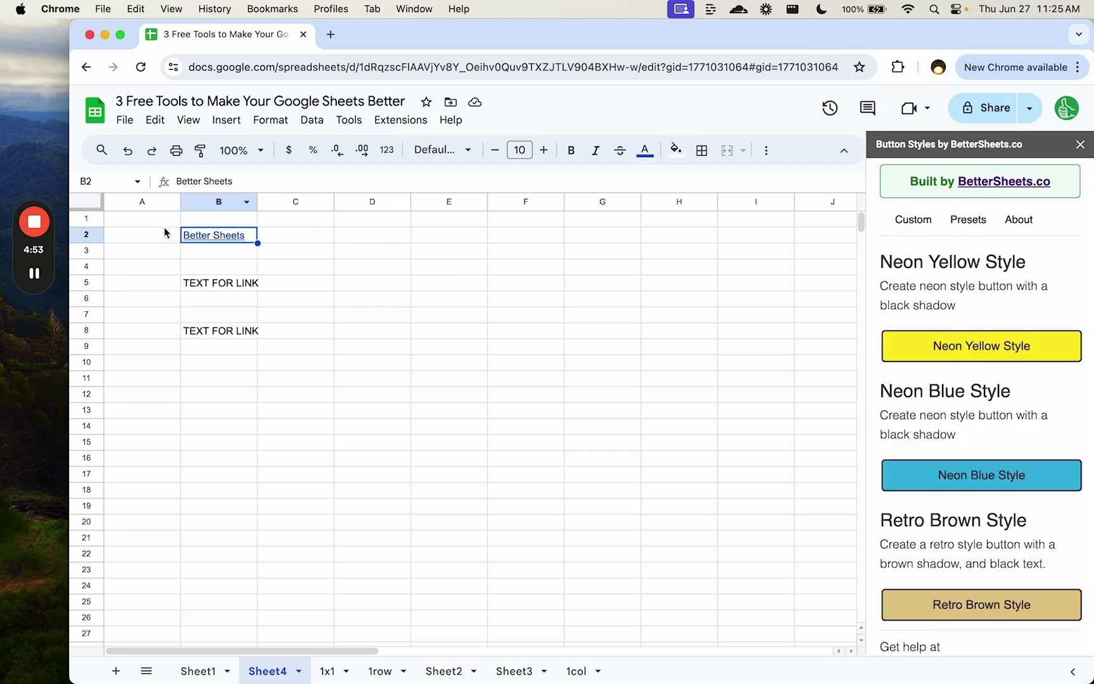
{"action": "left_click_drag", "start_coordinate": [160, 220], "coordinate": [325, 259]}
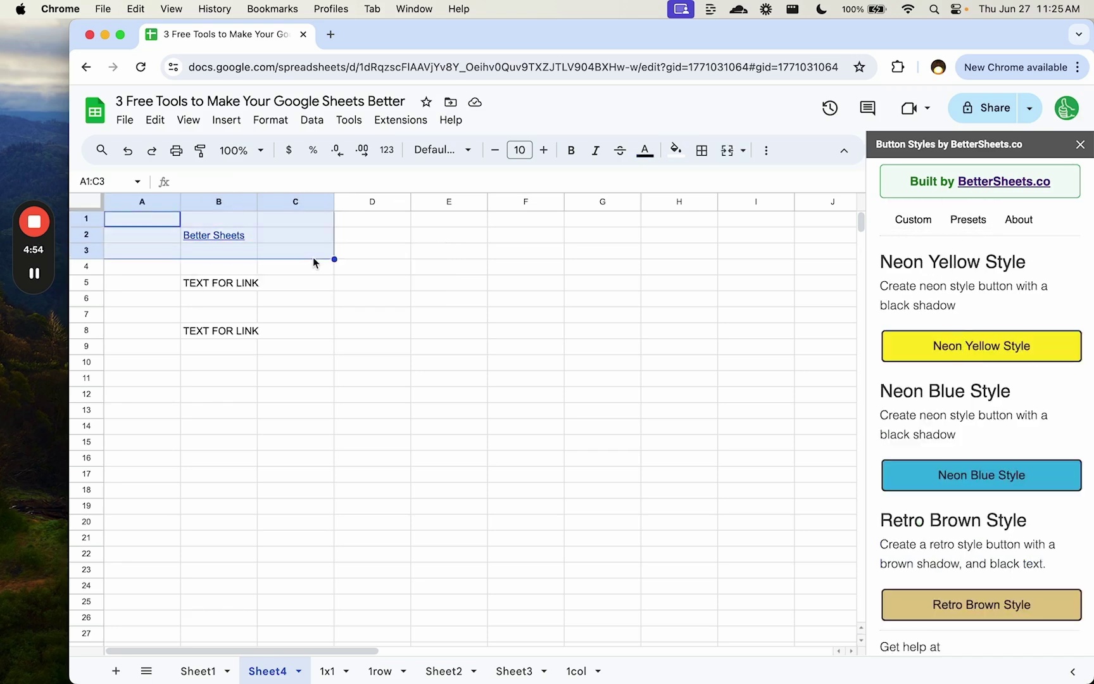
{"action": "left_click", "coordinate": [937, 362]}
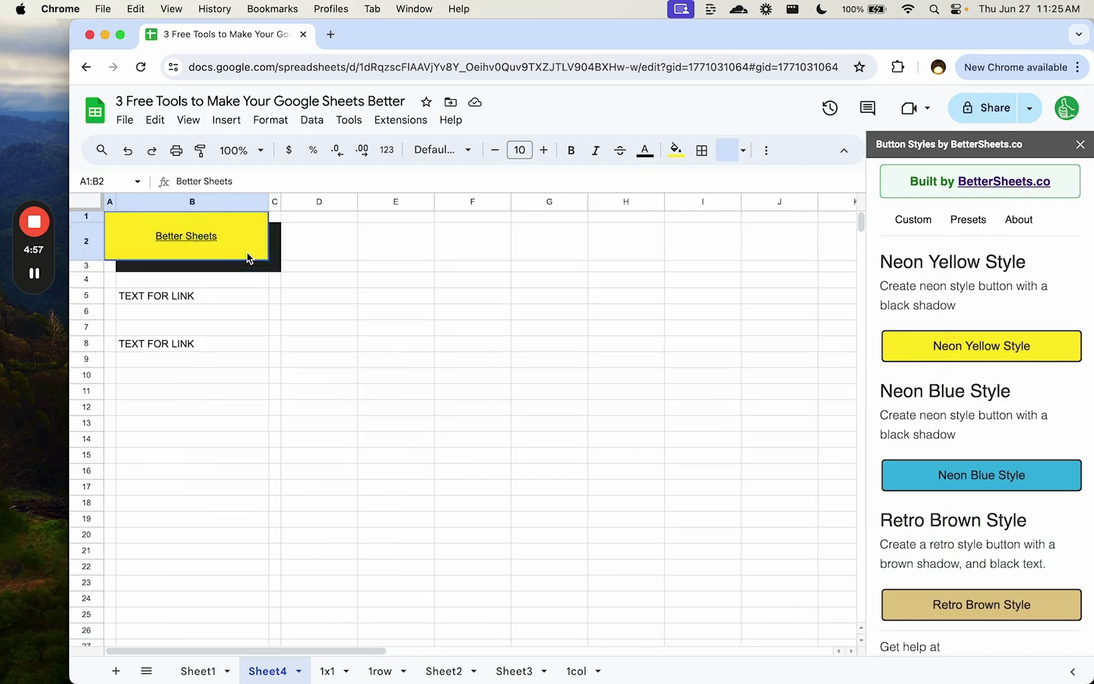
{"action": "mouse_move", "coordinate": [183, 238]}
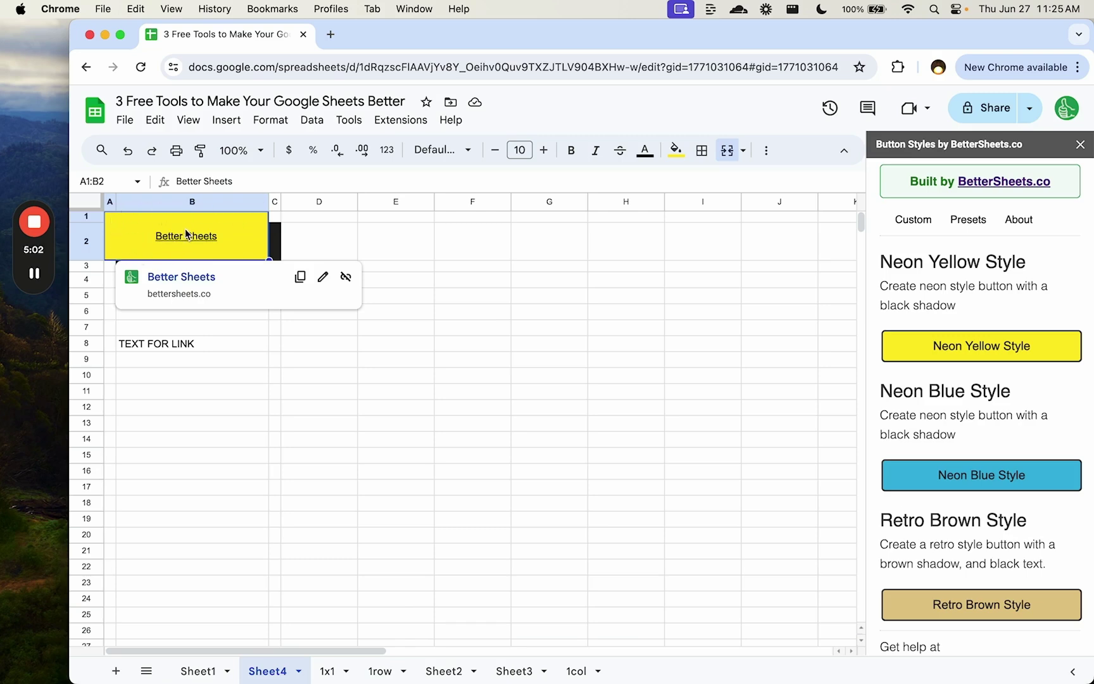
{"action": "left_click", "coordinate": [276, 265]}
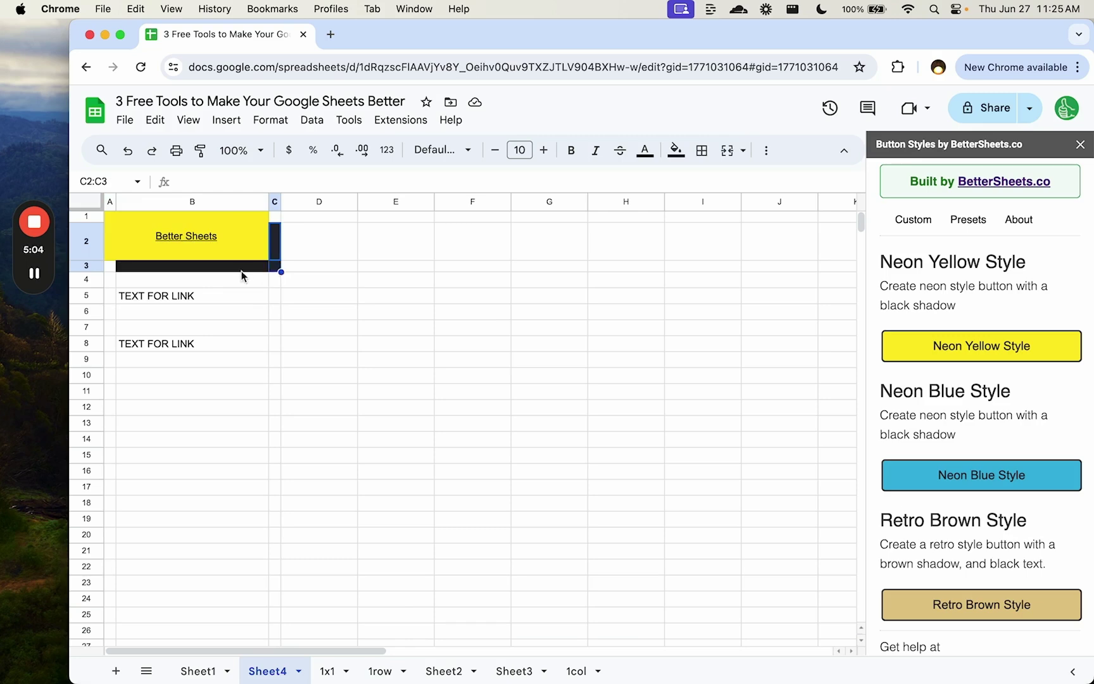
{"action": "left_click", "coordinate": [263, 269]}
{"action": "left_click", "coordinate": [276, 258]}
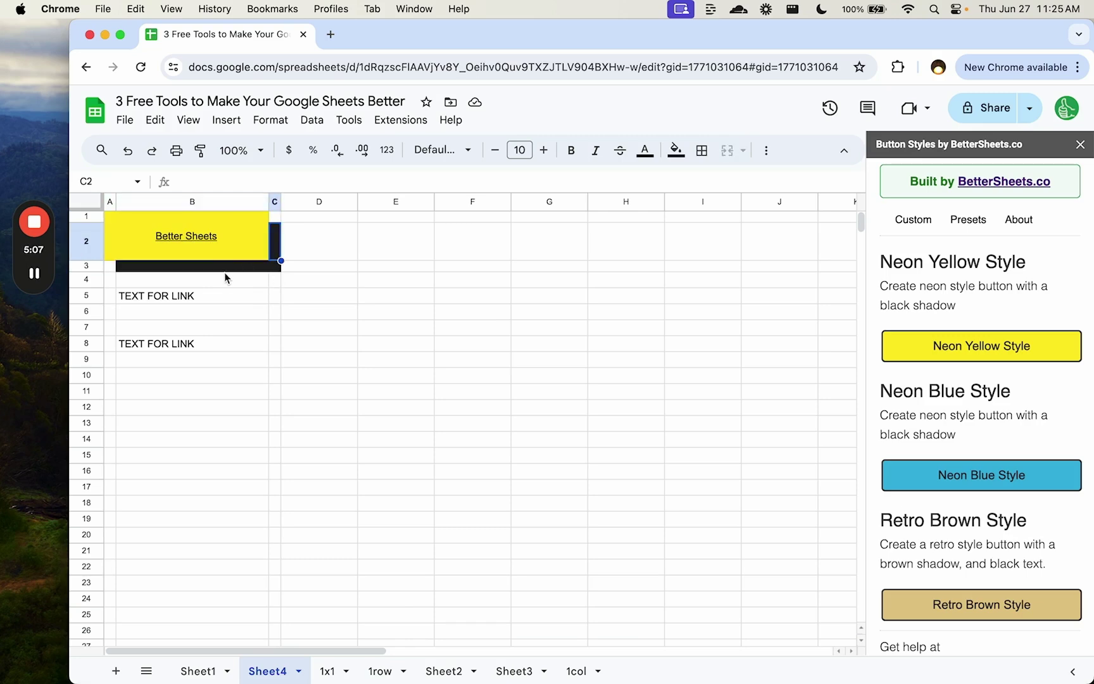
Style A4:C6 as a Neon Blue button and A7:C9 as Retro Brown.
{"action": "left_click_drag", "start_coordinate": [111, 280], "coordinate": [274, 311]}
{"action": "left_click", "coordinate": [986, 476]}
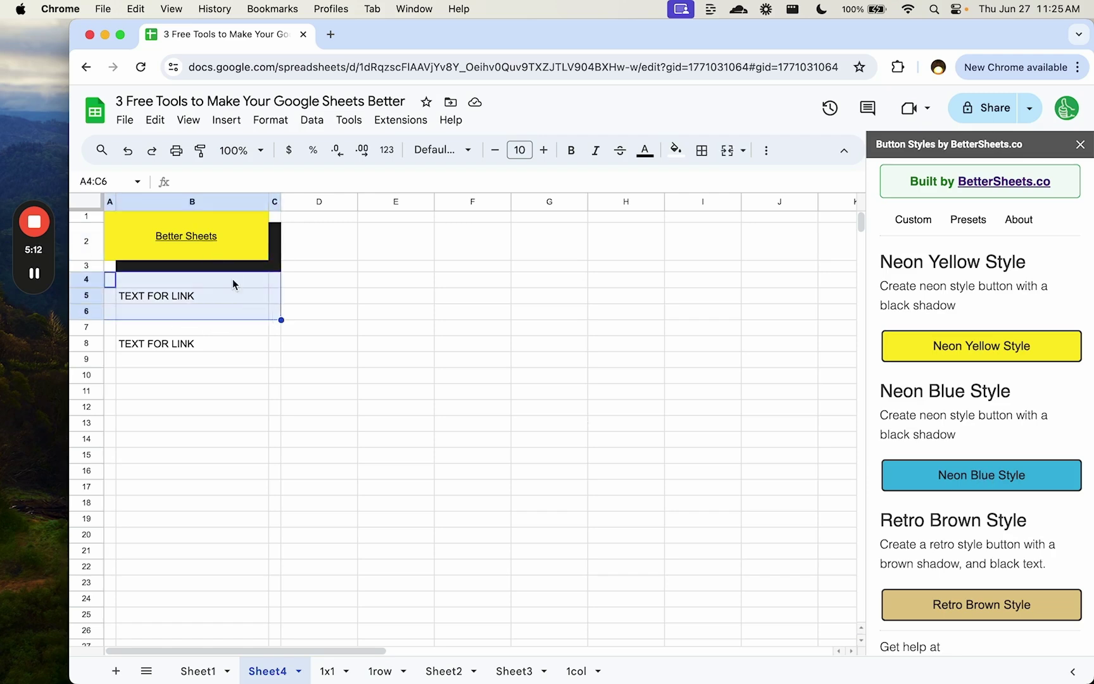
{"action": "left_click_drag", "start_coordinate": [274, 373], "coordinate": [108, 344]}
{"action": "scroll", "coordinate": [981, 500], "scroll_direction": "down", "scroll_amount": 2}
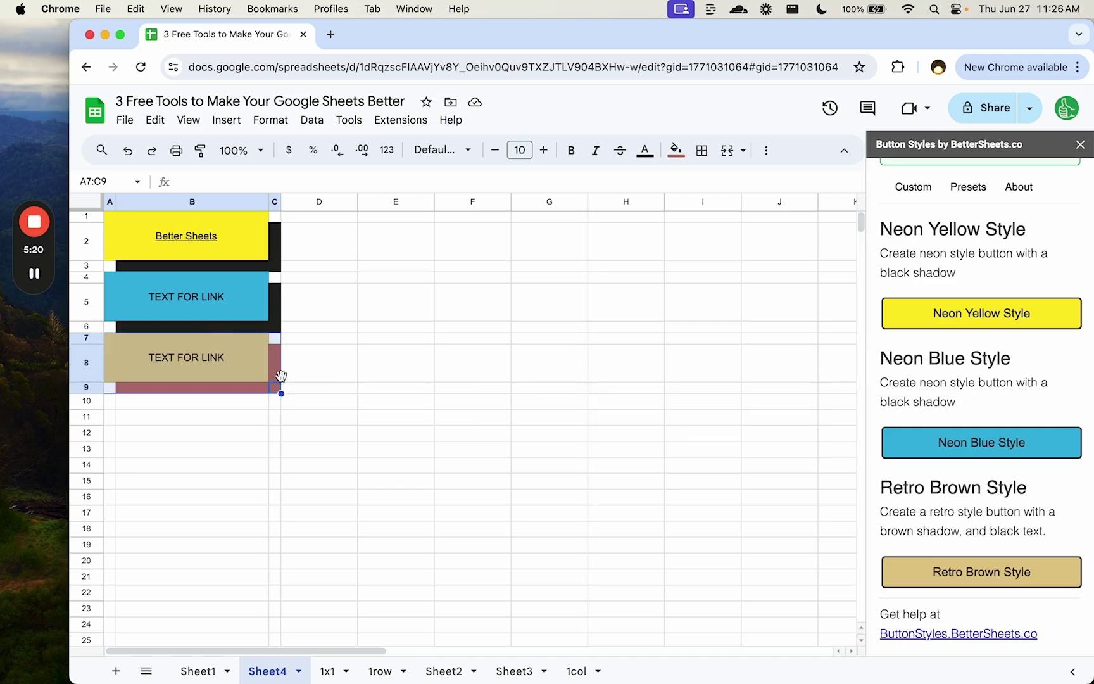
{"action": "left_click", "coordinate": [931, 198]}
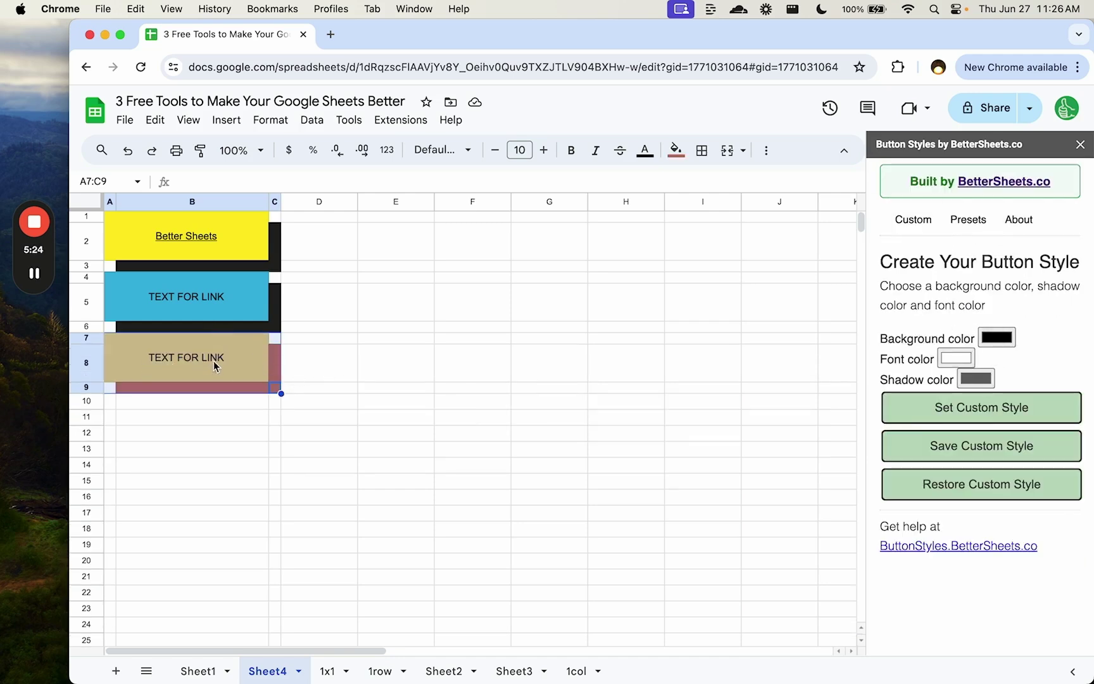
{"action": "left_click", "coordinate": [295, 259]}
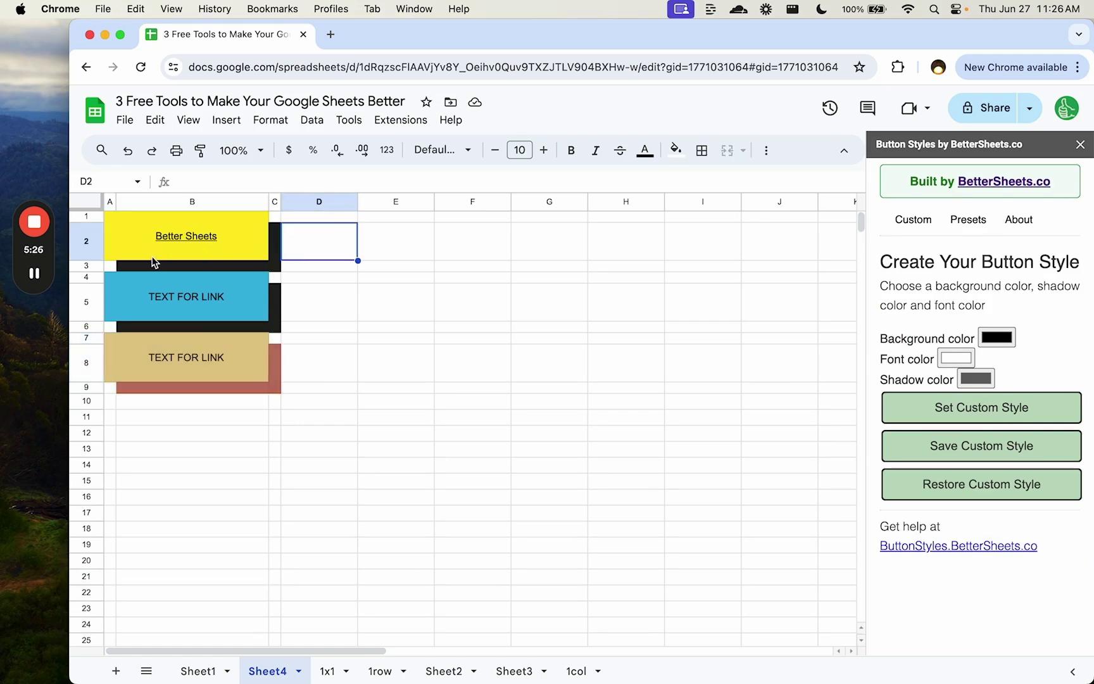
{"action": "mouse_move", "coordinate": [152, 261]}
{"action": "left_click", "coordinate": [232, 220]}
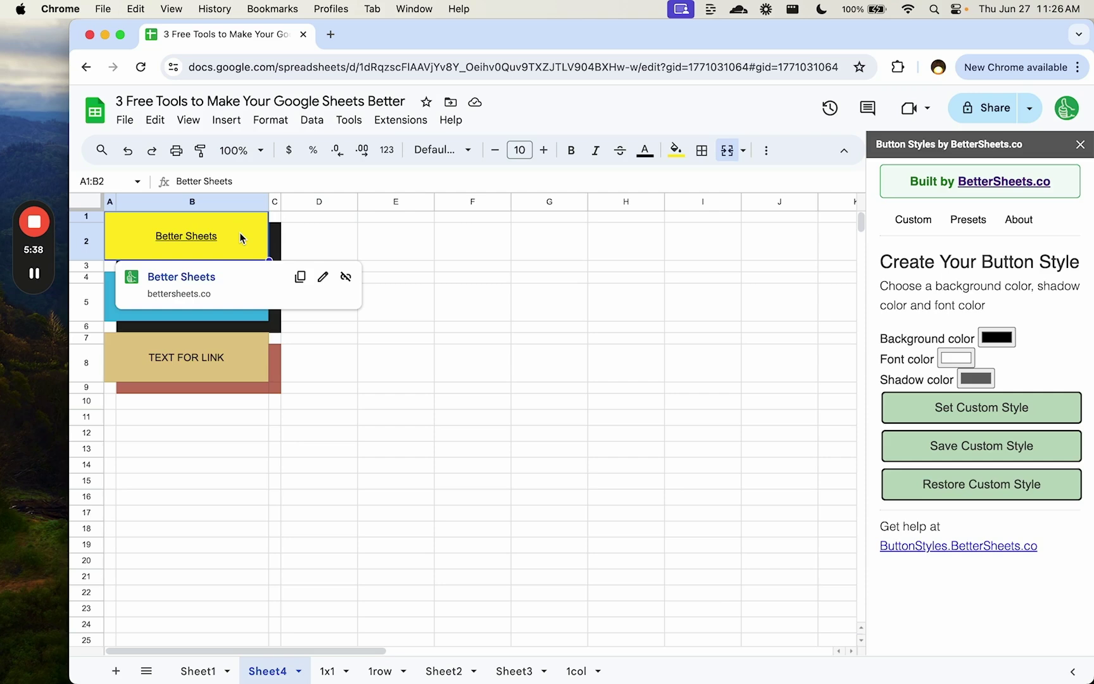
{"action": "left_click", "coordinate": [286, 250]}
{"action": "left_click", "coordinate": [275, 264]}
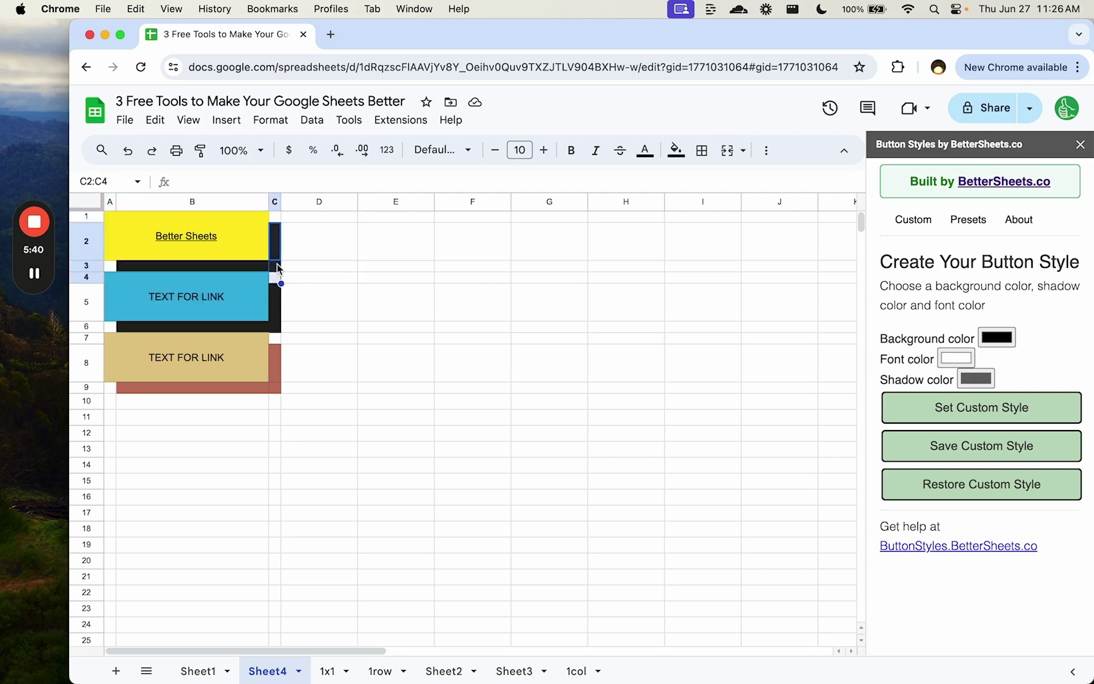
{"action": "left_click", "coordinate": [262, 267]}
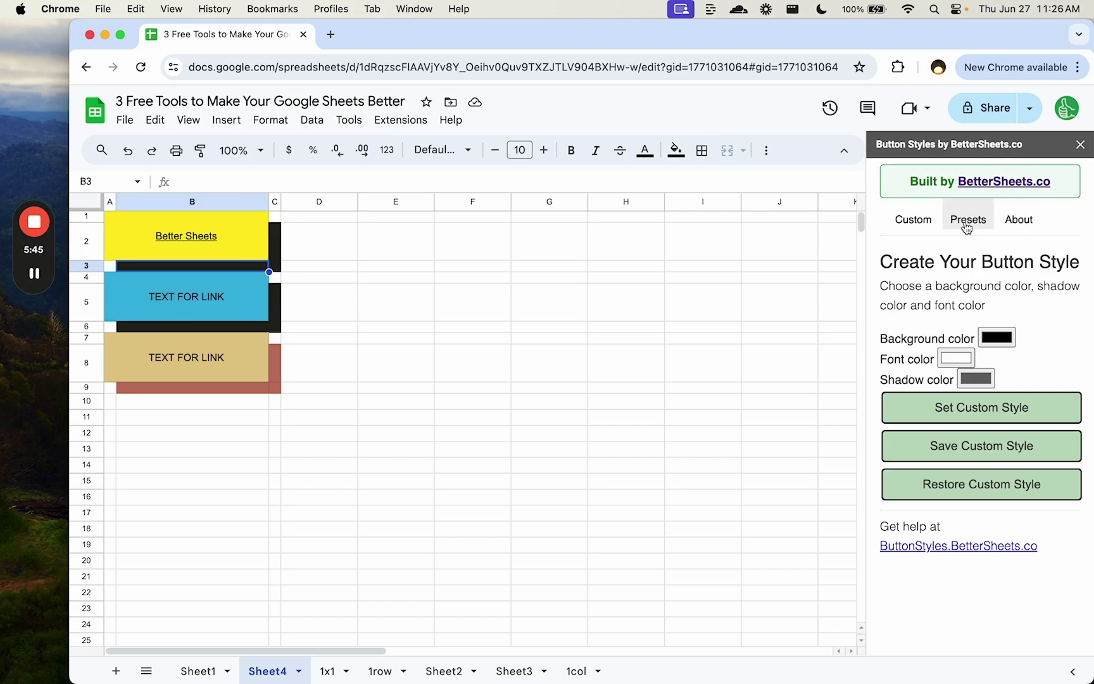
{"action": "left_click", "coordinate": [393, 121]}
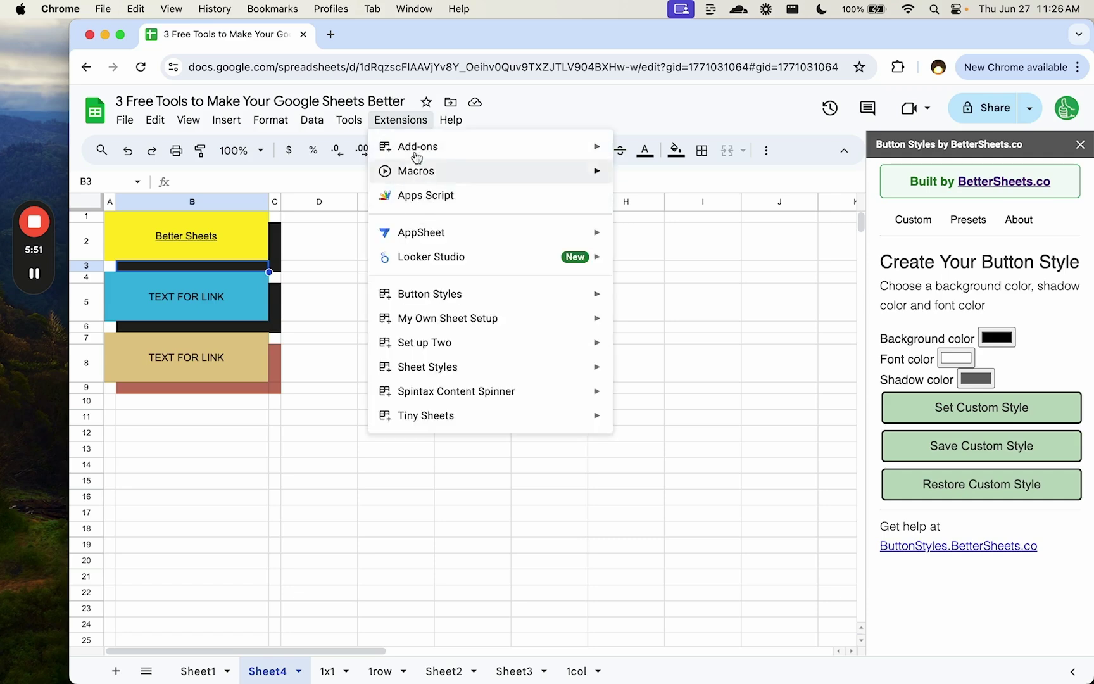
{"action": "mouse_move", "coordinate": [417, 157]}
{"action": "left_click", "coordinate": [667, 150]}
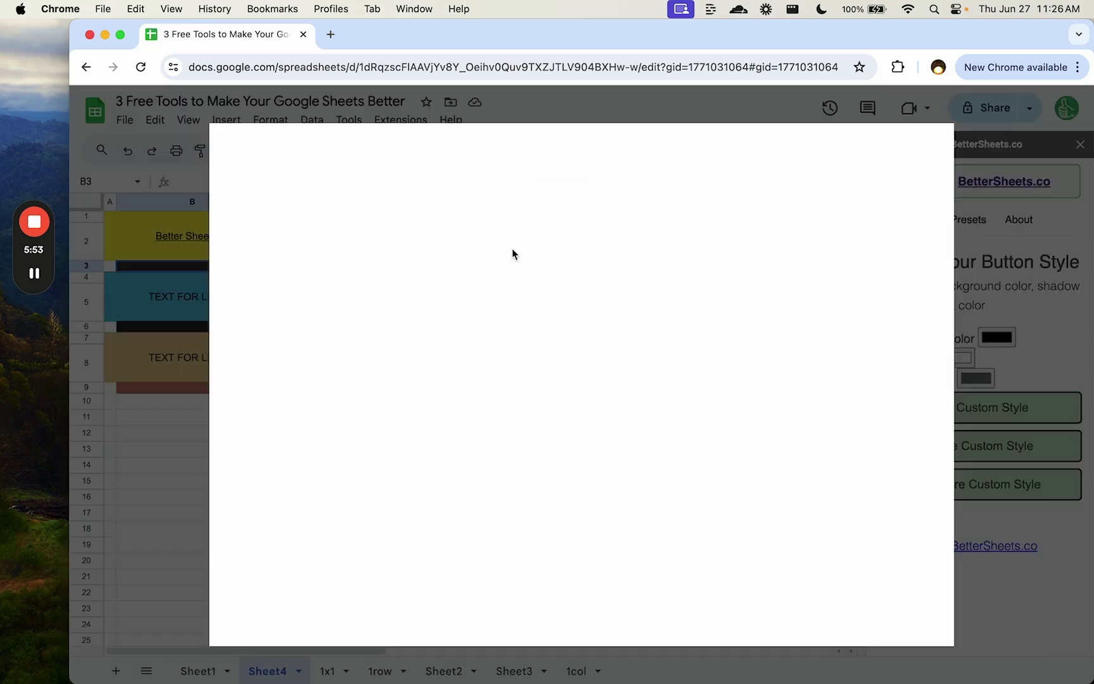
{"action": "type", "text": "sheet "}
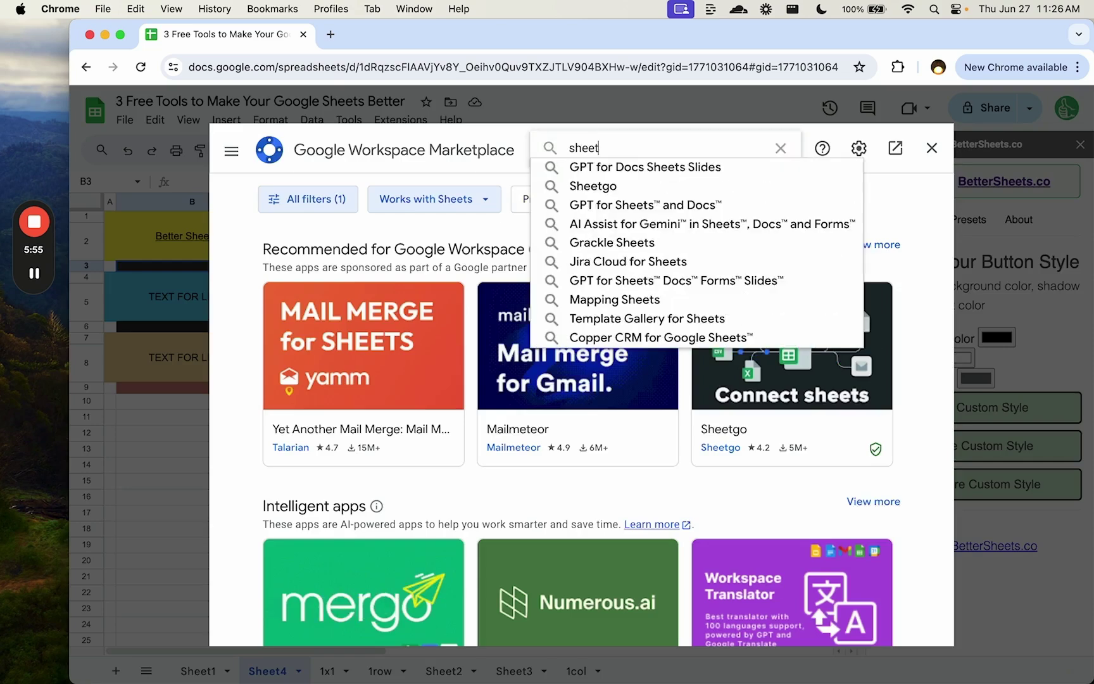
{"action": "type", "text": "styles"}
{"action": "left_click", "coordinate": [598, 166]}
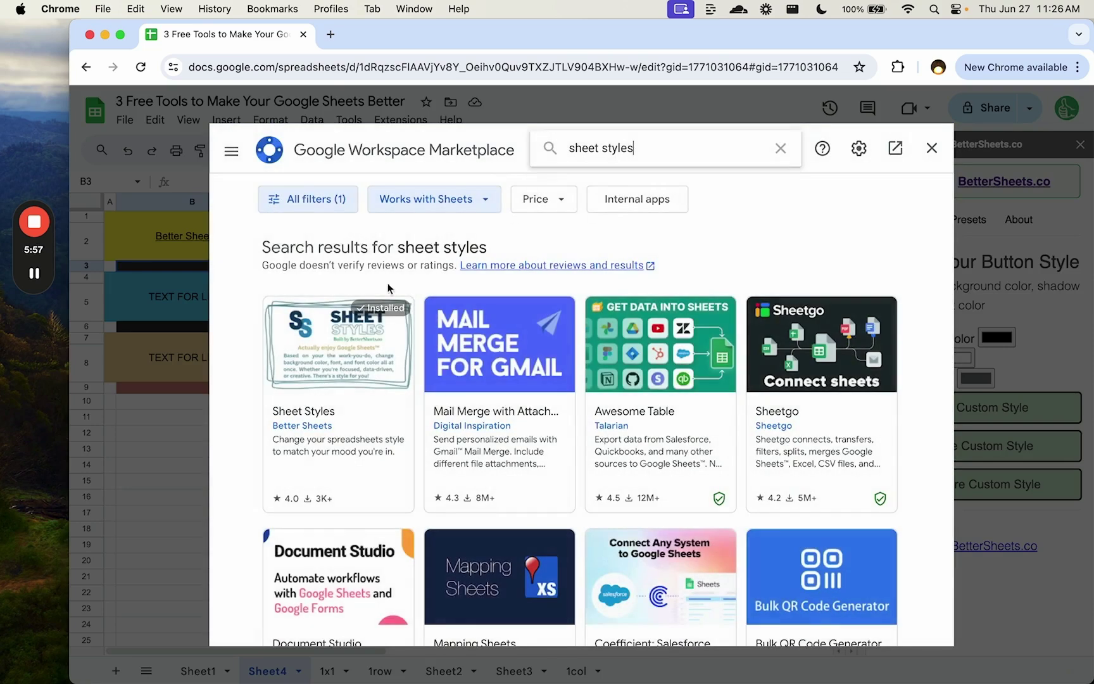
{"action": "triple_click", "coordinate": [600, 147]}
{"action": "type", "text": "button "}
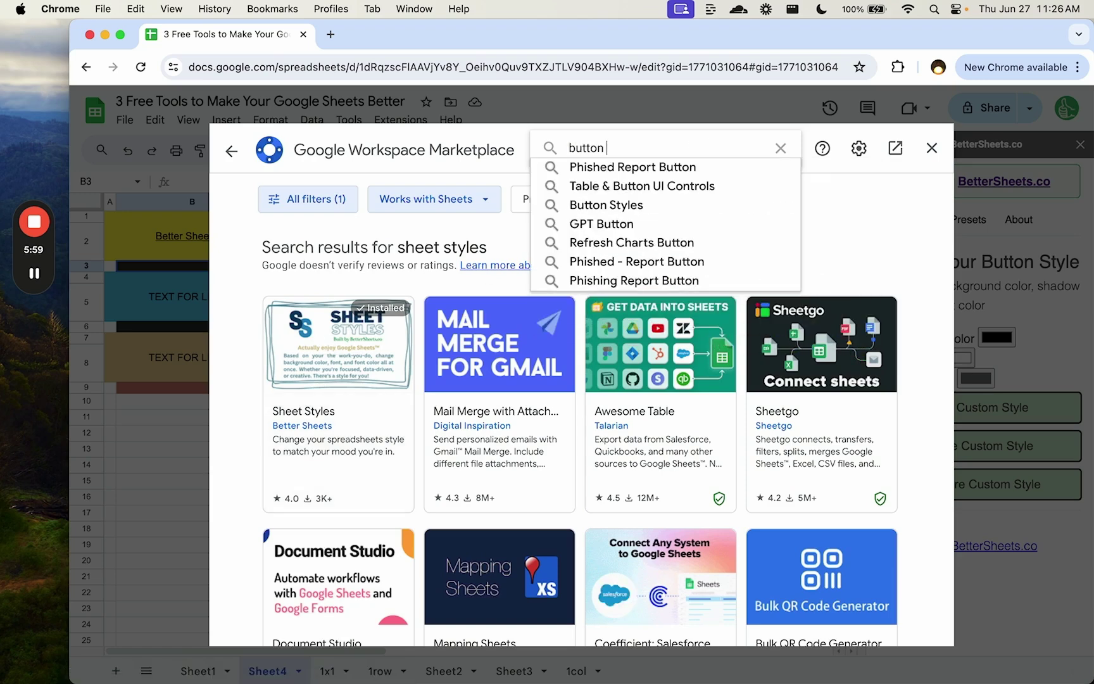
{"action": "type", "text": "styles"}
{"action": "key", "text": "Return"}
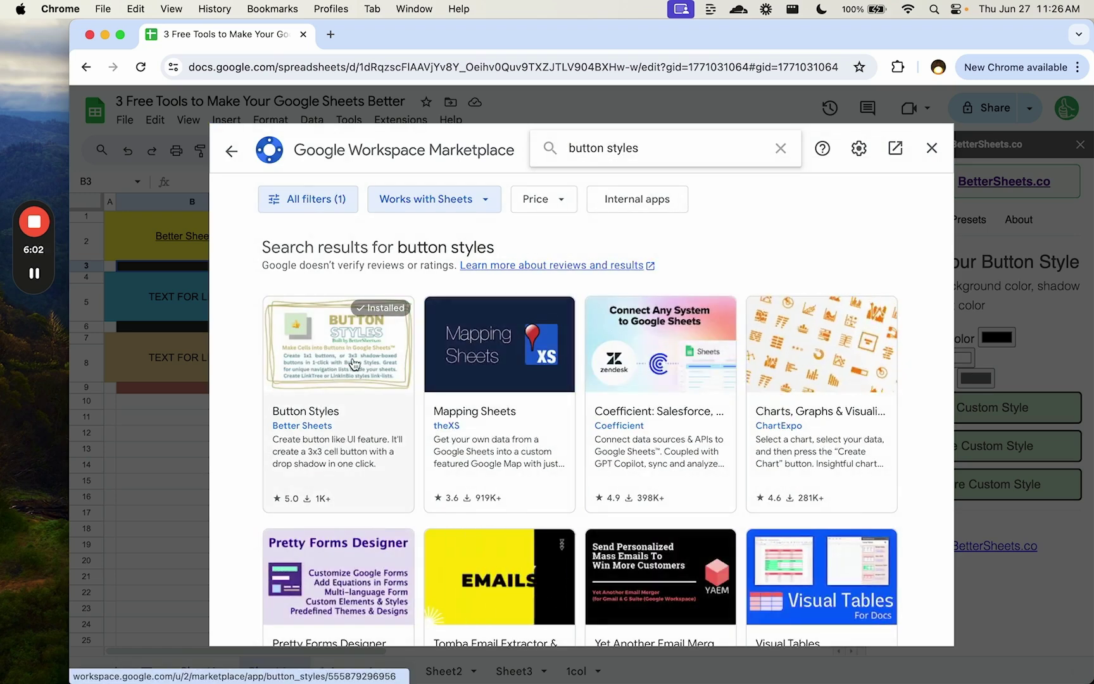
{"action": "left_click", "coordinate": [931, 147]}
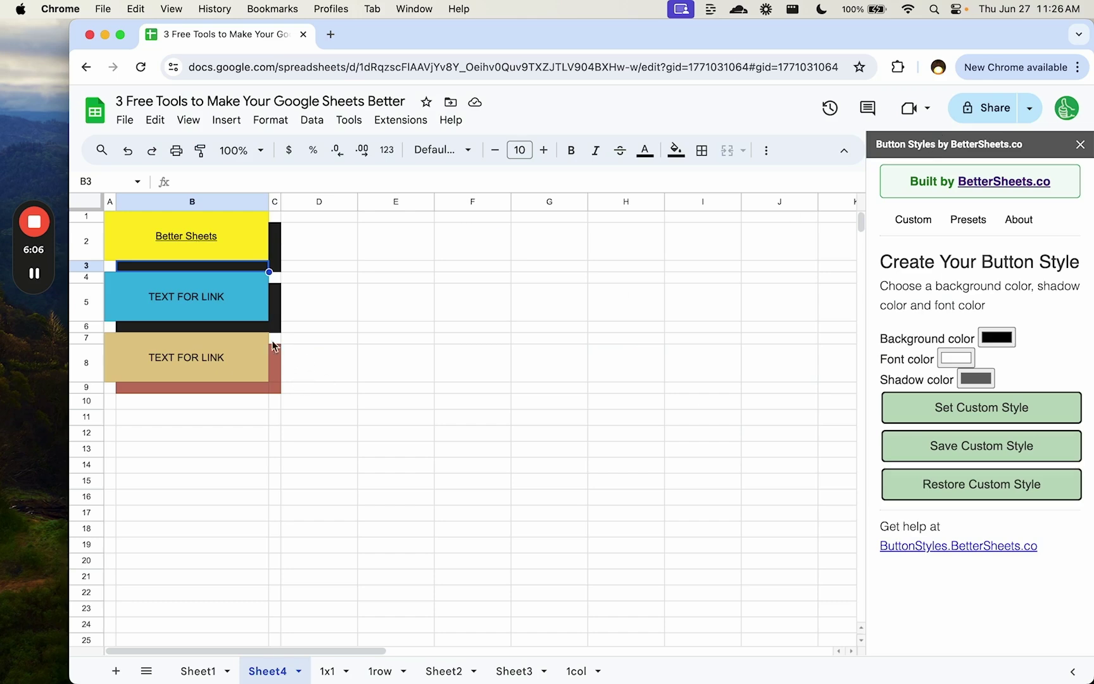